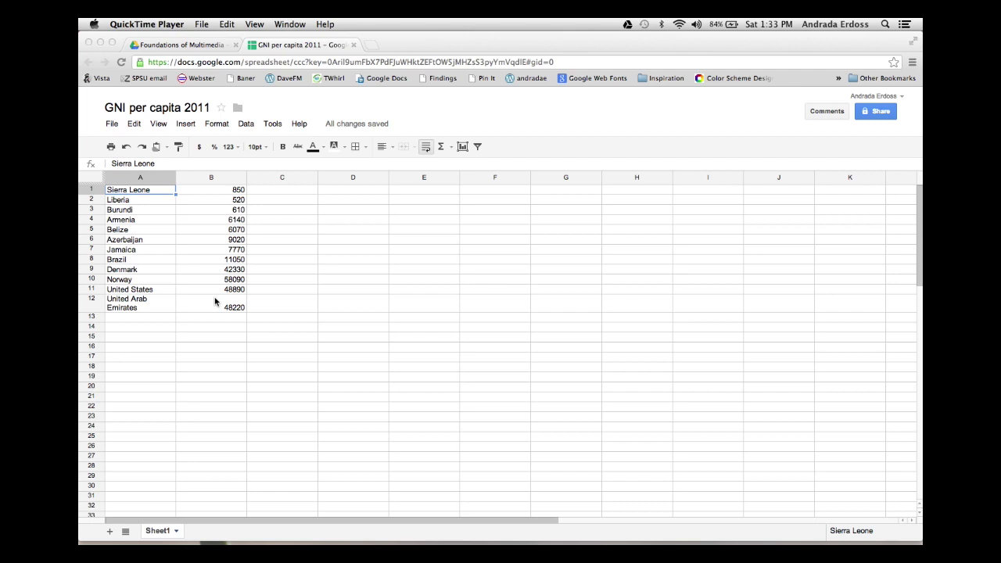
Copy the country names and GNI values in A1:B12 from Google Sheets and switch back to Illustrator.
{"action": "key", "text": "super+Tab"}
{"action": "left_click", "coordinate": [215, 302], "text": "shift"}
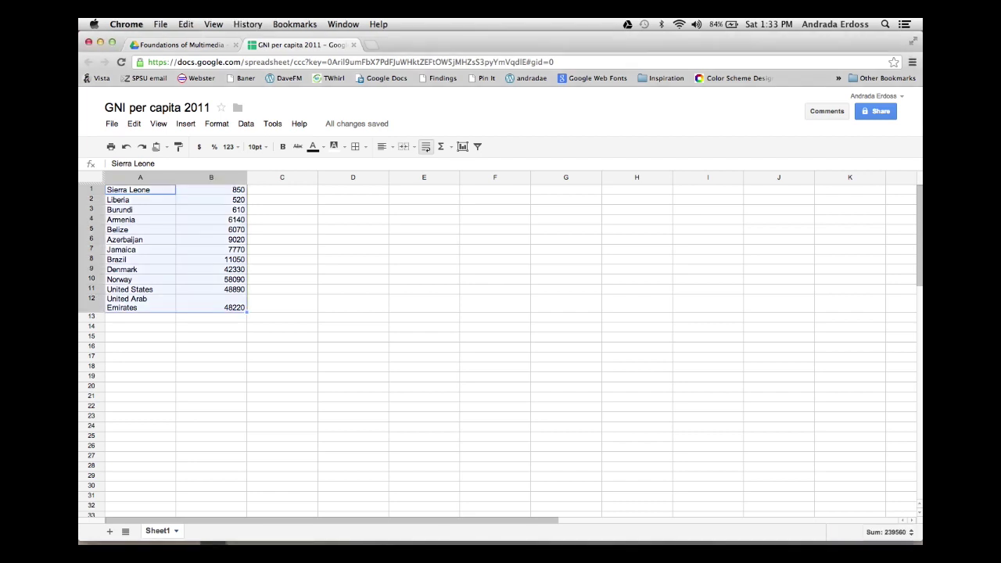
{"action": "key", "text": "super+Tab"}
{"action": "key", "text": "super+Tab"}
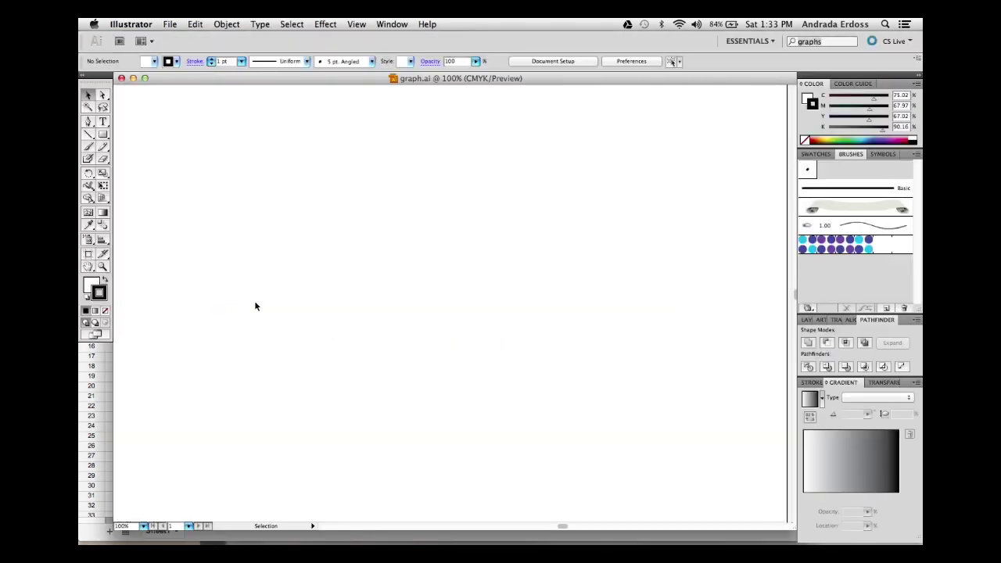
Draw a bar graph area with the Bar Graph tool and enter test values 1000, 20000 and 2000.
{"action": "left_click", "coordinate": [103, 240]}
{"action": "mouse_move", "coordinate": [243, 193]}
{"action": "left_mouse_down"}
{"action": "mouse_move", "coordinate": [413, 324]}
{"action": "mouse_move", "coordinate": [563, 373]}
{"action": "mouse_move", "coordinate": [615, 423]}
{"action": "left_mouse_up"}
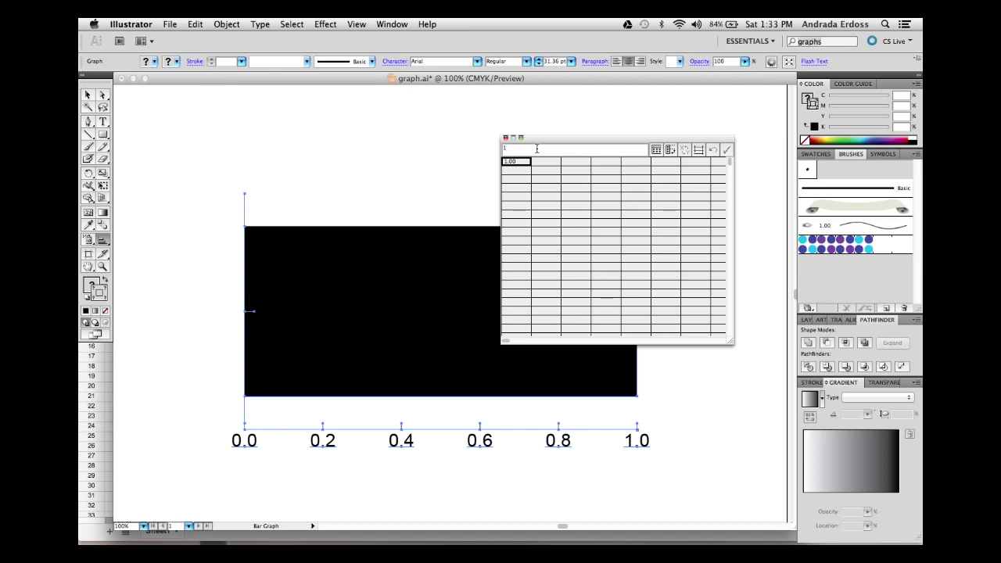
{"action": "type", "text": "000"}
{"action": "key", "text": "Return"}
{"action": "type", "text": "20000"}
{"action": "key", "text": "Return"}
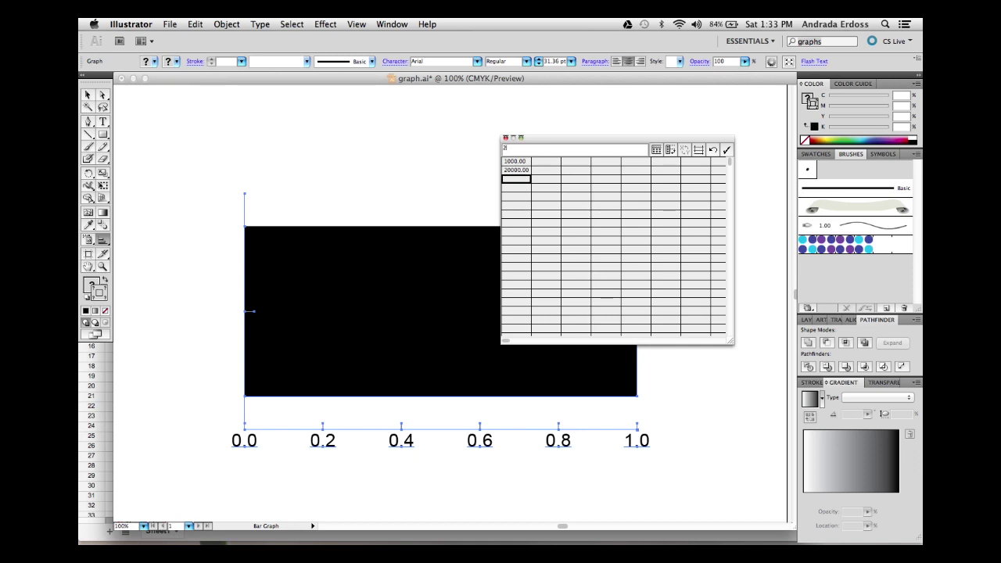
{"action": "key", "text": "Return"}
Paste the twelve countries' GNI data into the Graph Data sheet and apply it.
{"action": "left_click", "coordinate": [516, 160]}
{"action": "key", "text": "super+v"}
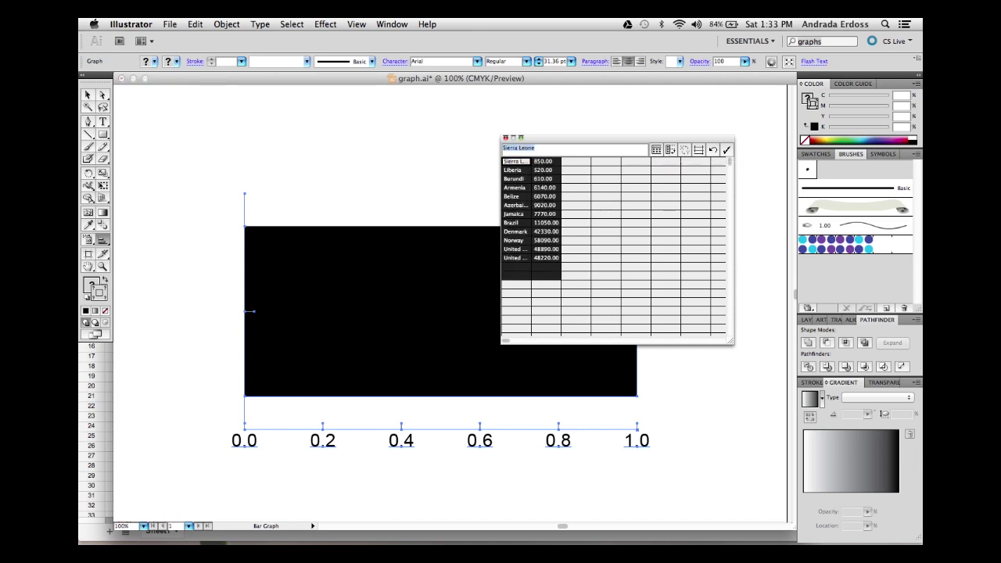
{"action": "left_click", "coordinate": [727, 150]}
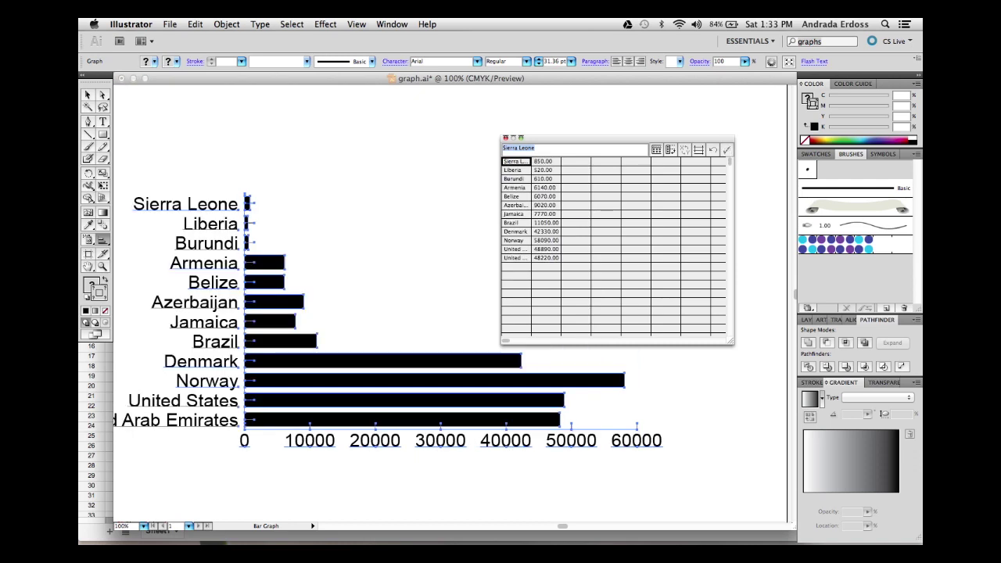
Shift the bar graph right so the country names fit, close Graph Data, and deselect.
{"action": "left_click", "coordinate": [88, 95]}
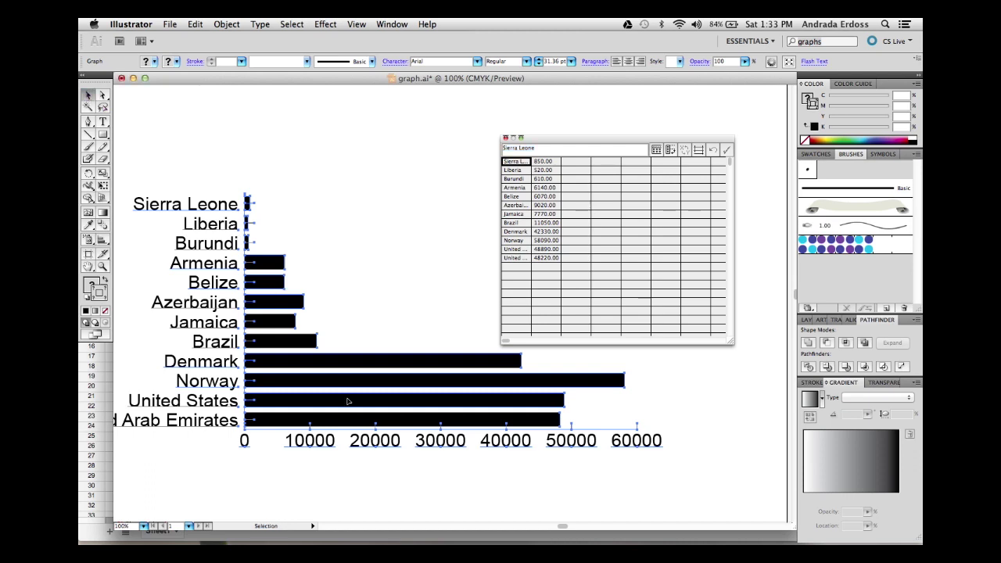
{"action": "left_click_drag", "start_coordinate": [348, 396], "coordinate": [400, 398]}
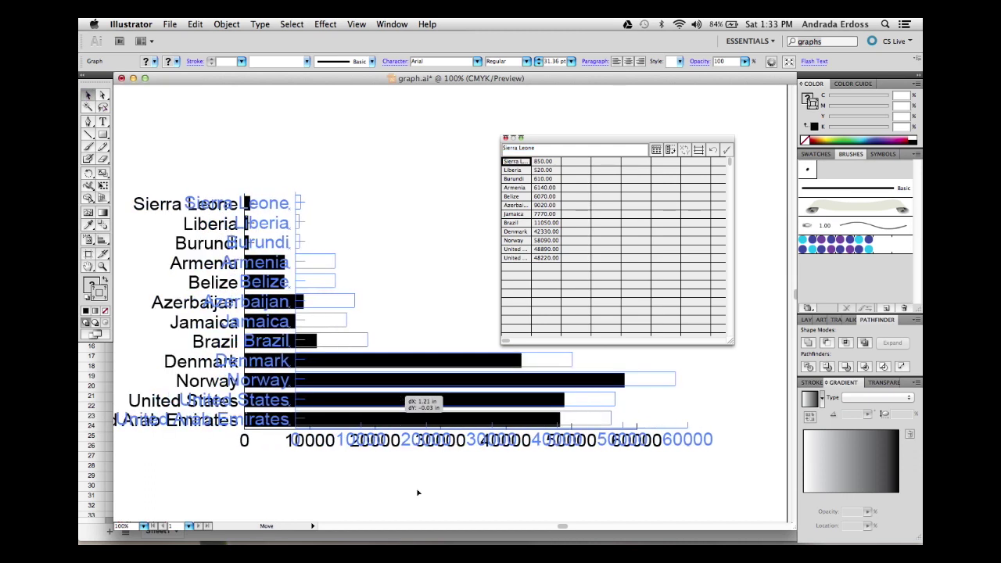
{"action": "left_click_drag", "start_coordinate": [418, 493], "coordinate": [417, 495]}
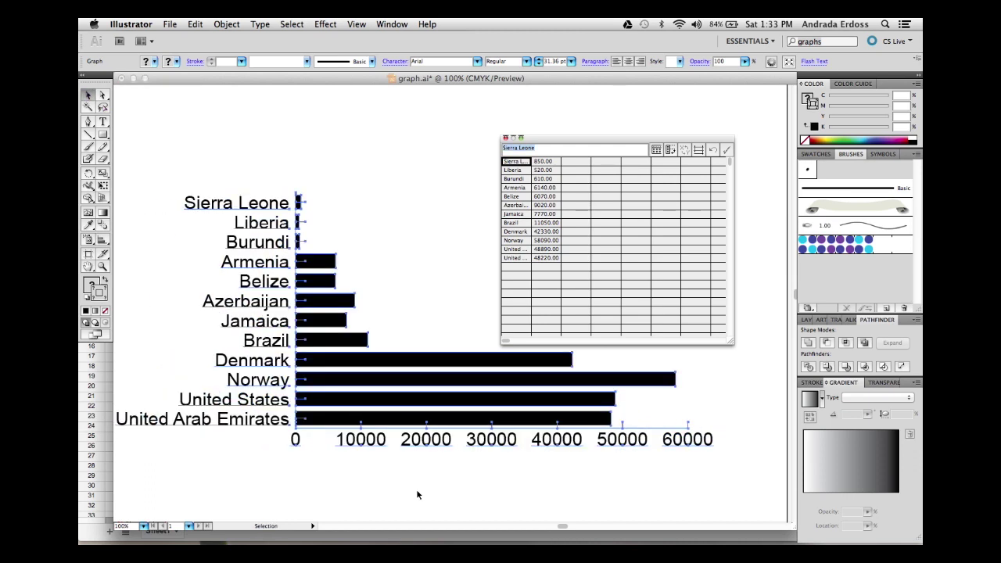
{"action": "left_click", "coordinate": [505, 137]}
{"action": "left_click", "coordinate": [492, 247]}
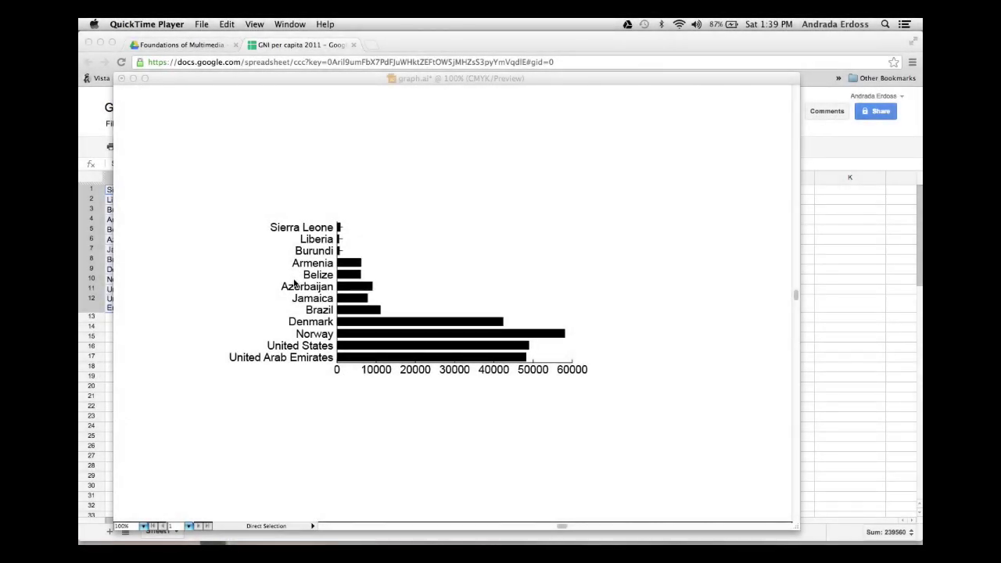
Select the bar graph and reopen its data sheet through Object > Graph > Data.
{"action": "key", "text": "super+Tab"}
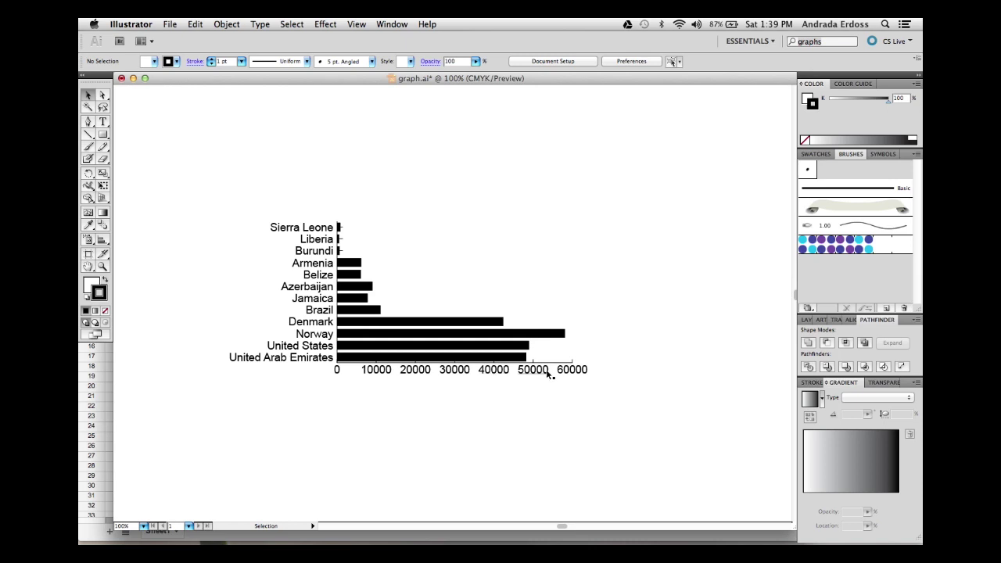
{"action": "left_click", "coordinate": [462, 328]}
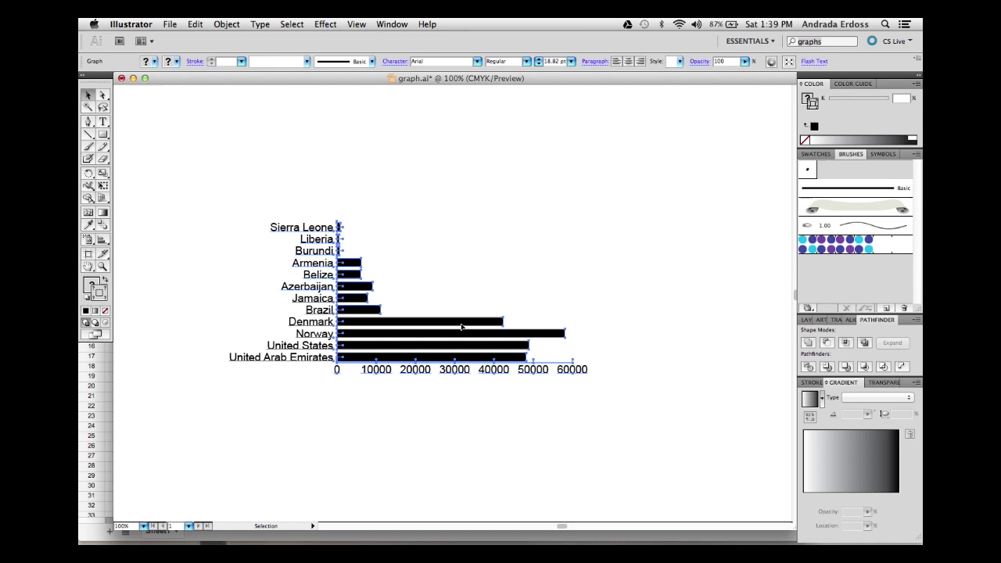
{"action": "left_click", "coordinate": [235, 25]}
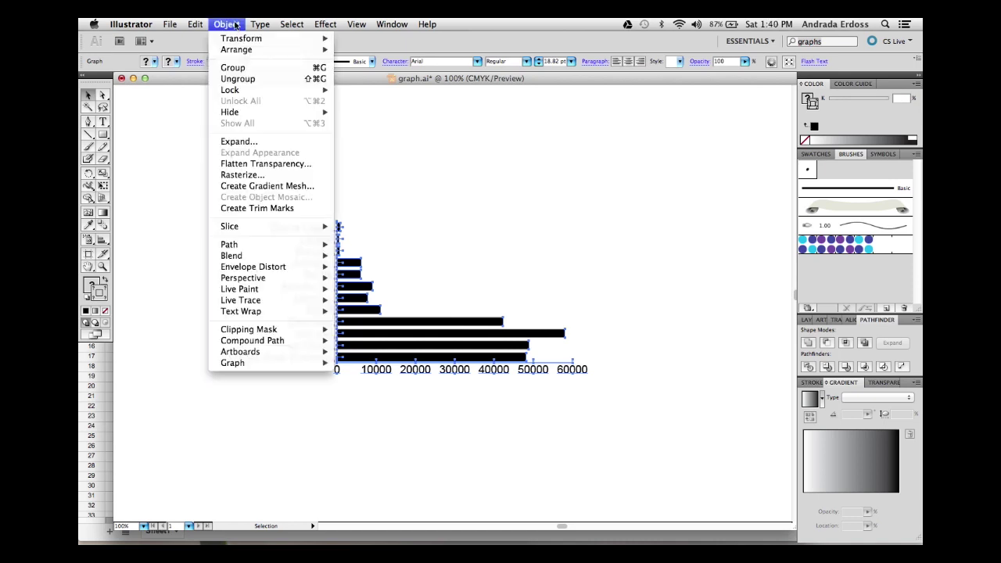
{"action": "mouse_move", "coordinate": [245, 363]}
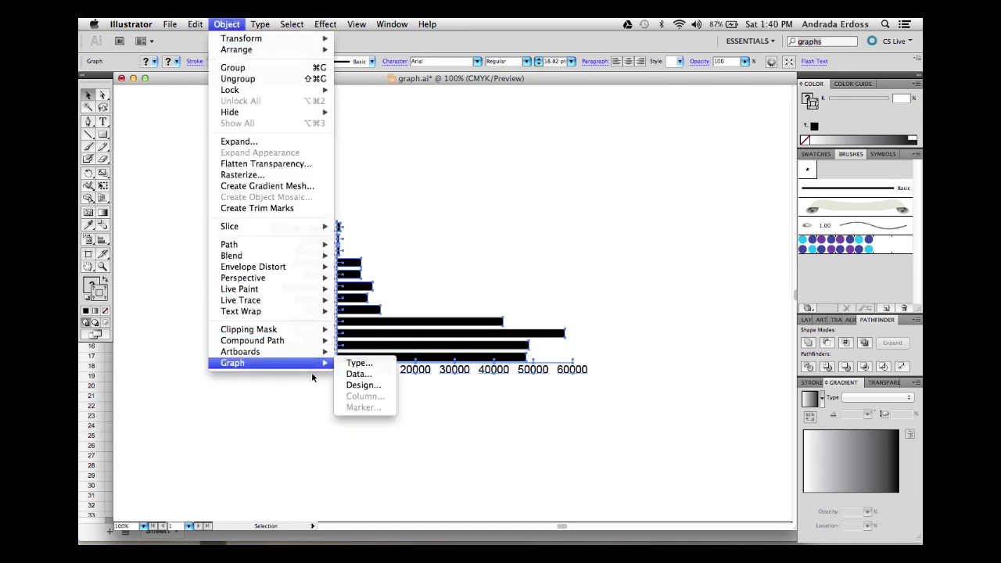
{"action": "left_click", "coordinate": [353, 374]}
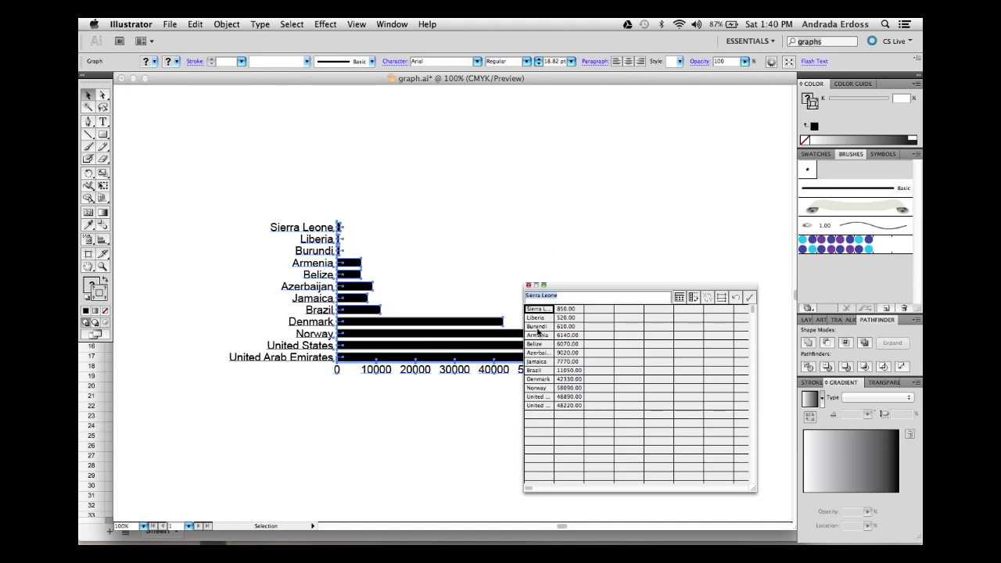
Move the country rows down one row and enter the 2011 label above the values column.
{"action": "left_click", "coordinate": [575, 406], "text": "shift"}
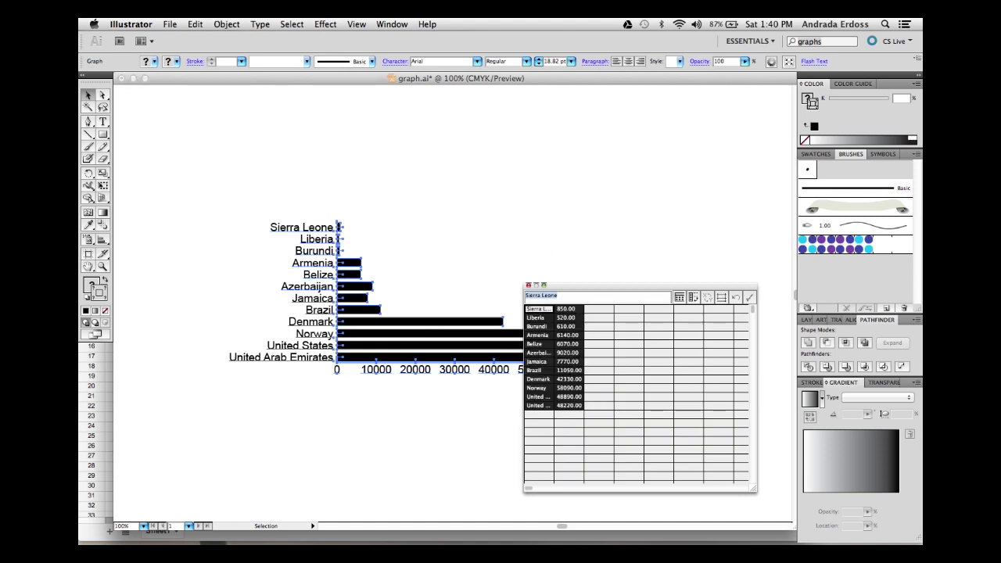
{"action": "key", "text": "Delete"}
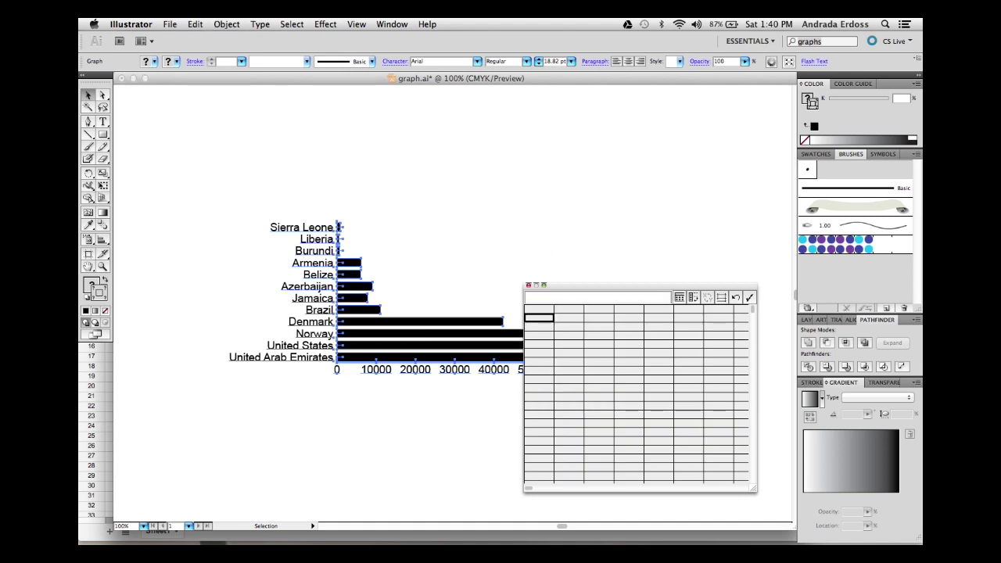
{"action": "key", "text": "super+z"}
{"action": "key", "text": "super+z"}
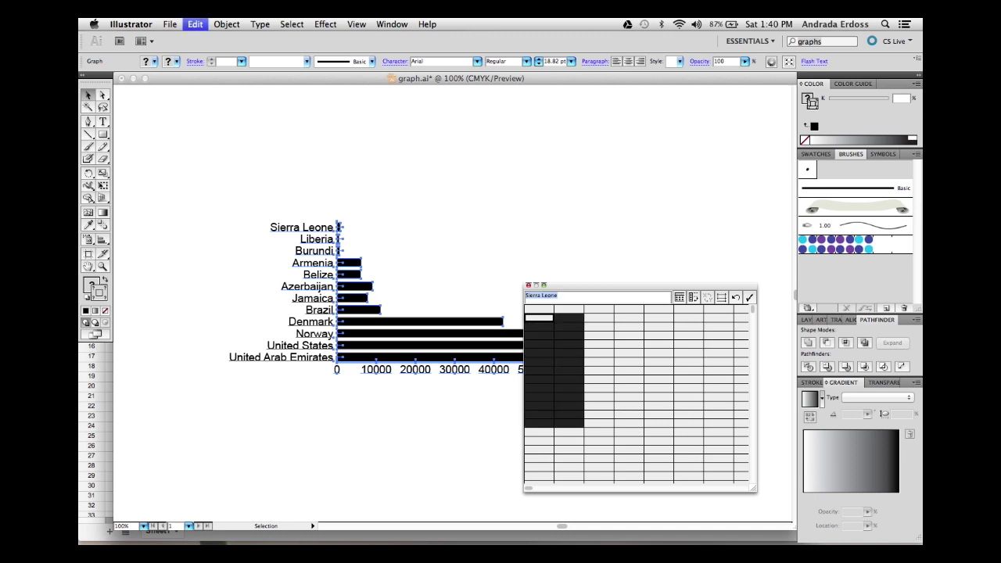
{"action": "left_click", "coordinate": [568, 309]}
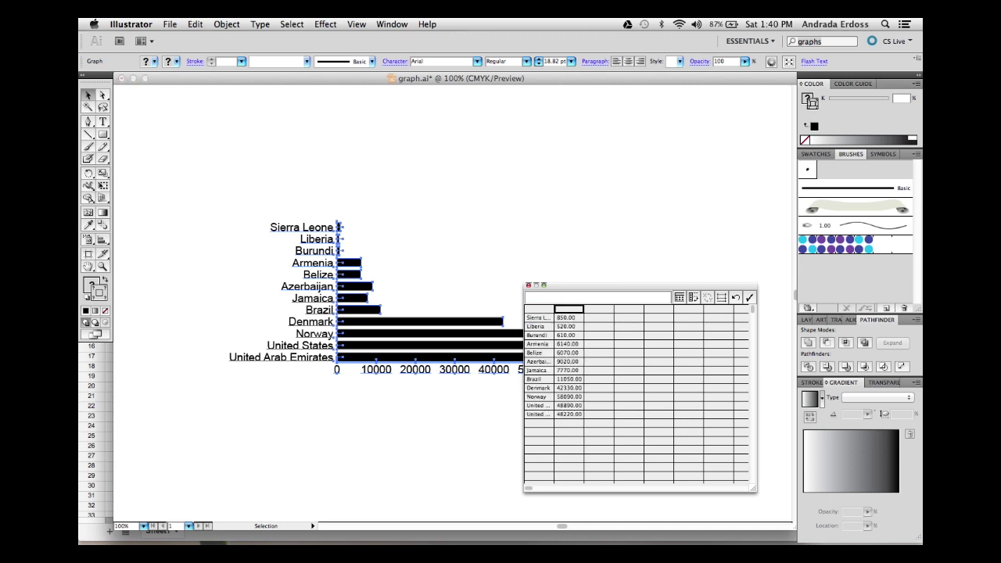
{"action": "type", "text": "\"2012"}
{"action": "type", "text": "\""}
{"action": "key", "text": "Return"}
Change the label cell to '2011 GNI Per Capita', apply it, and close the data sheet.
{"action": "left_click", "coordinate": [569, 309]}
{"action": "left_click", "coordinate": [749, 298]}
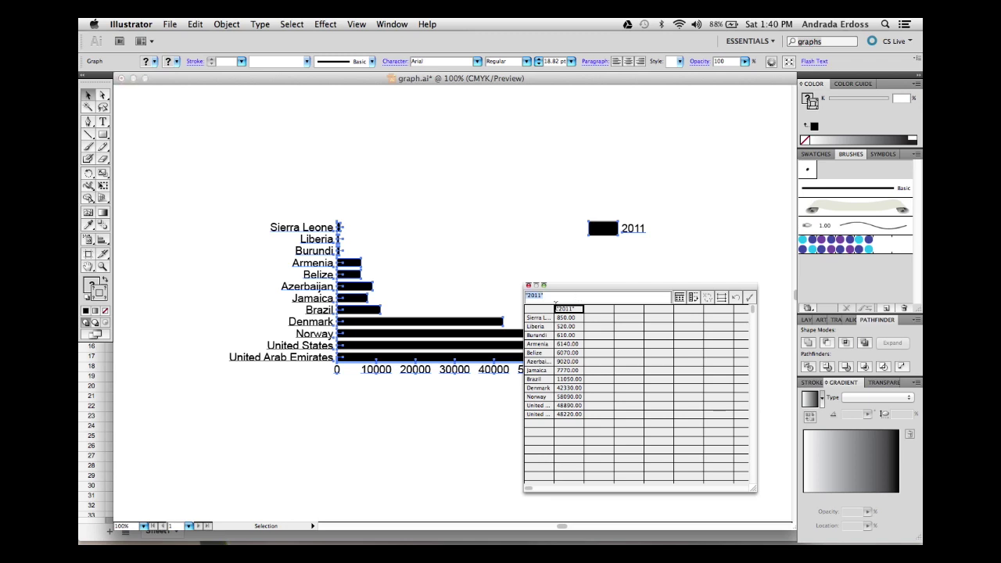
{"action": "type", "text": "2"}
{"action": "left_click", "coordinate": [749, 297]}
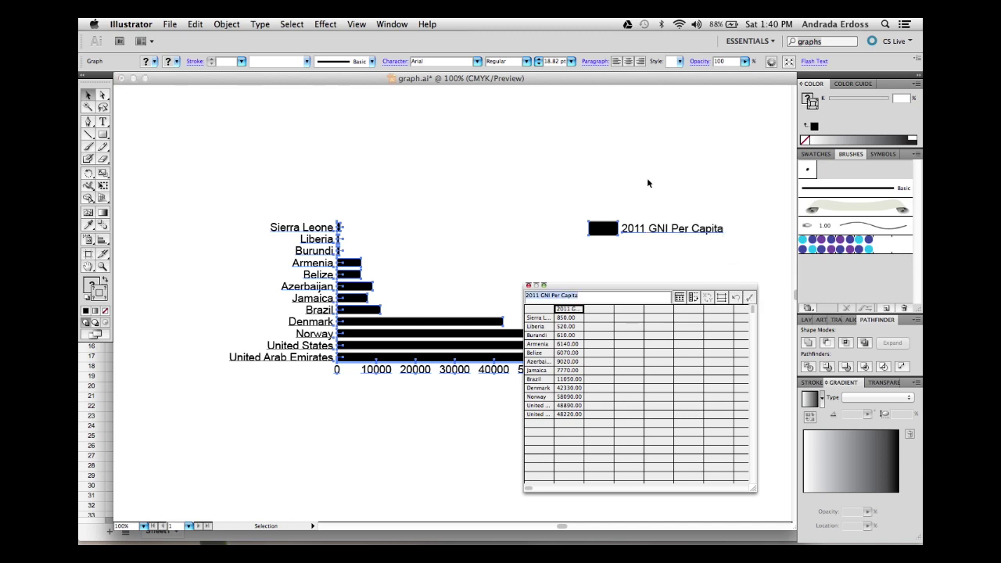
{"action": "left_click", "coordinate": [527, 285]}
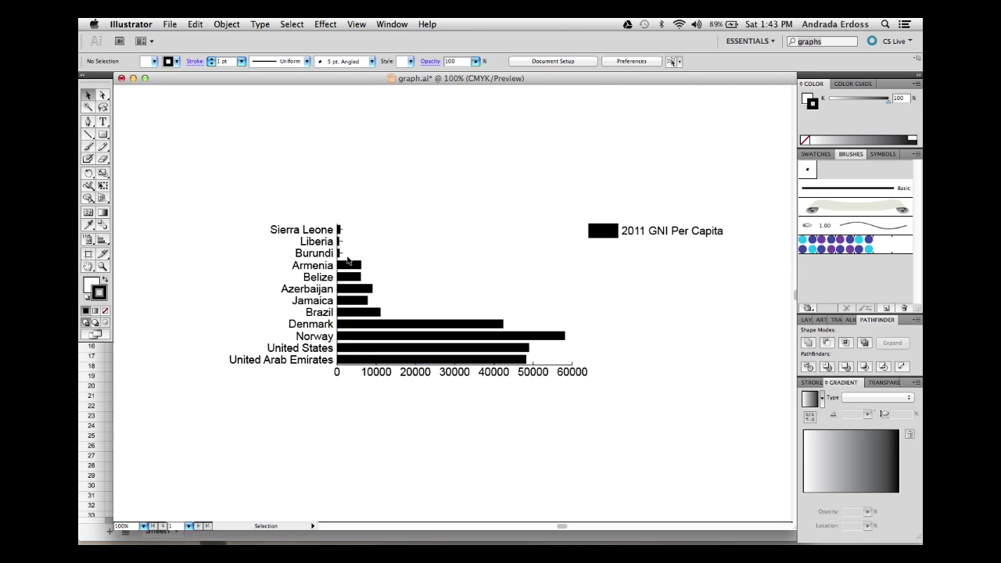
In Graph Type, give the value axis a $ label prefix and full-width tick marks.
{"action": "left_click", "coordinate": [363, 325]}
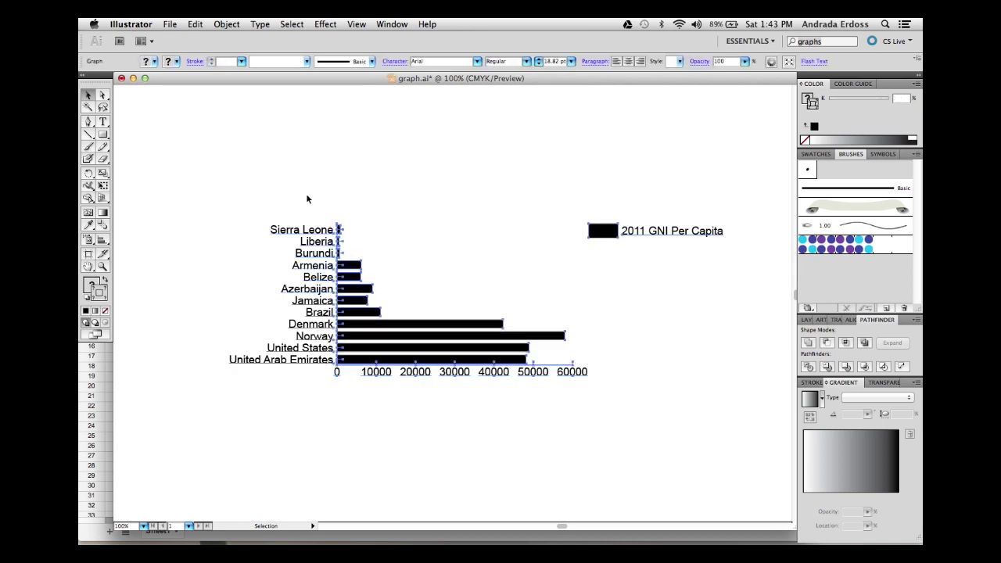
{"action": "left_click", "coordinate": [231, 25]}
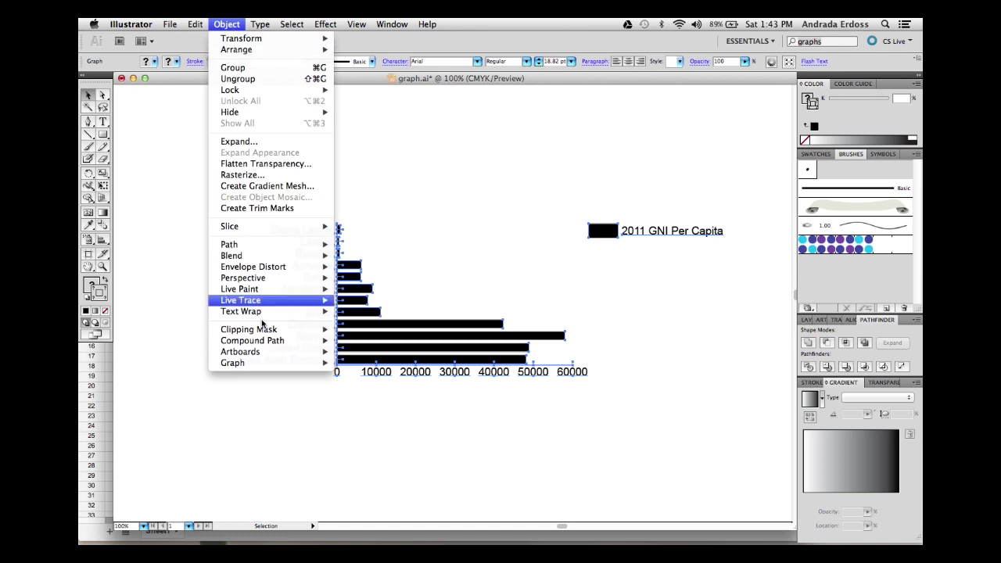
{"action": "mouse_move", "coordinate": [265, 365]}
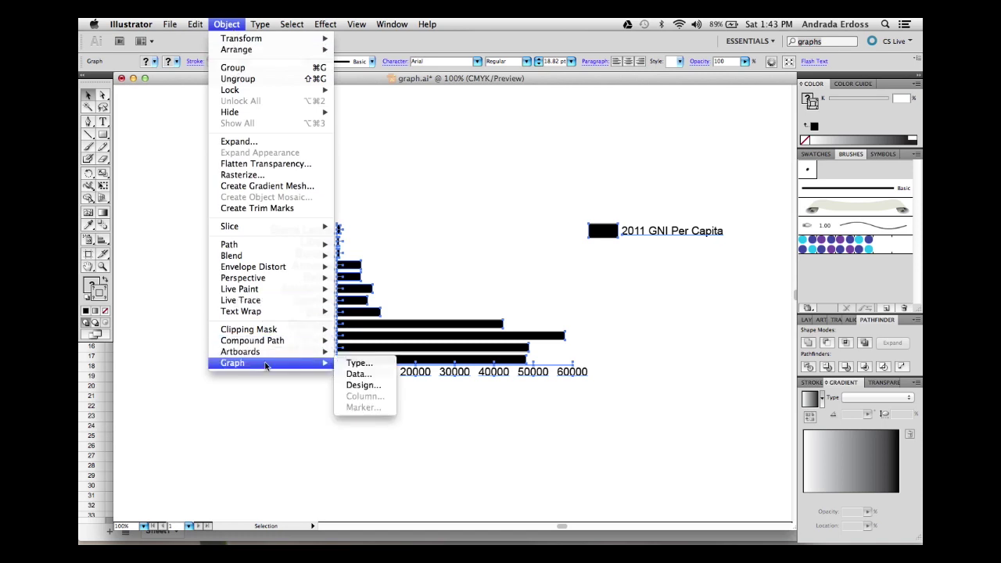
{"action": "left_click", "coordinate": [359, 363]}
{"action": "left_click", "coordinate": [418, 150]}
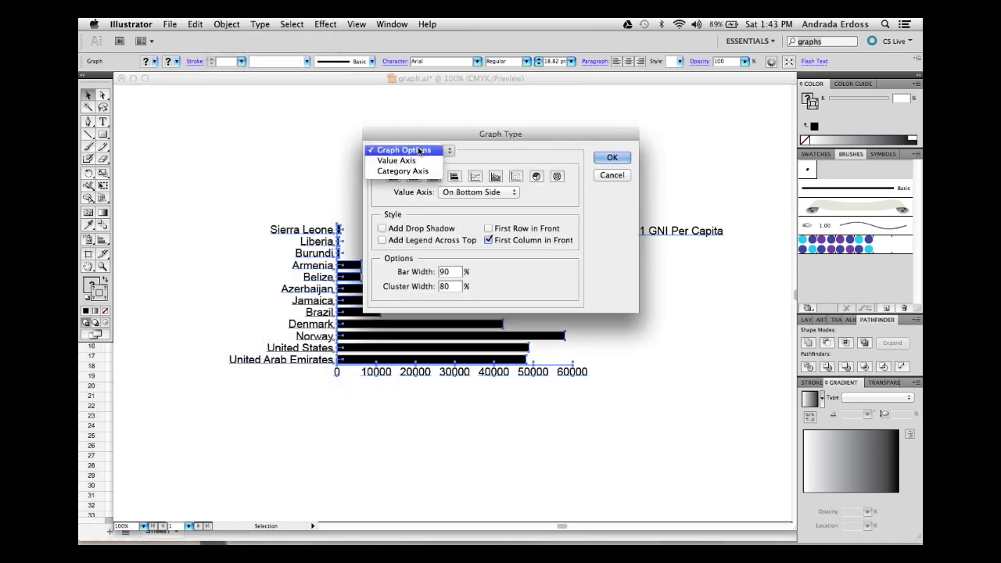
{"action": "left_click", "coordinate": [413, 161]}
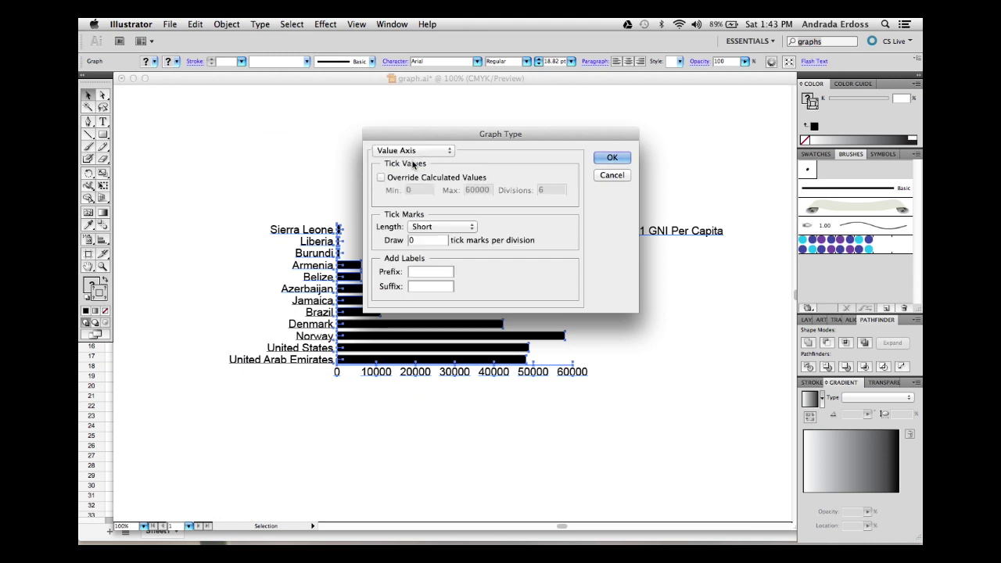
{"action": "left_click", "coordinate": [428, 272]}
{"action": "type", "text": "$"}
{"action": "left_click", "coordinate": [434, 228]}
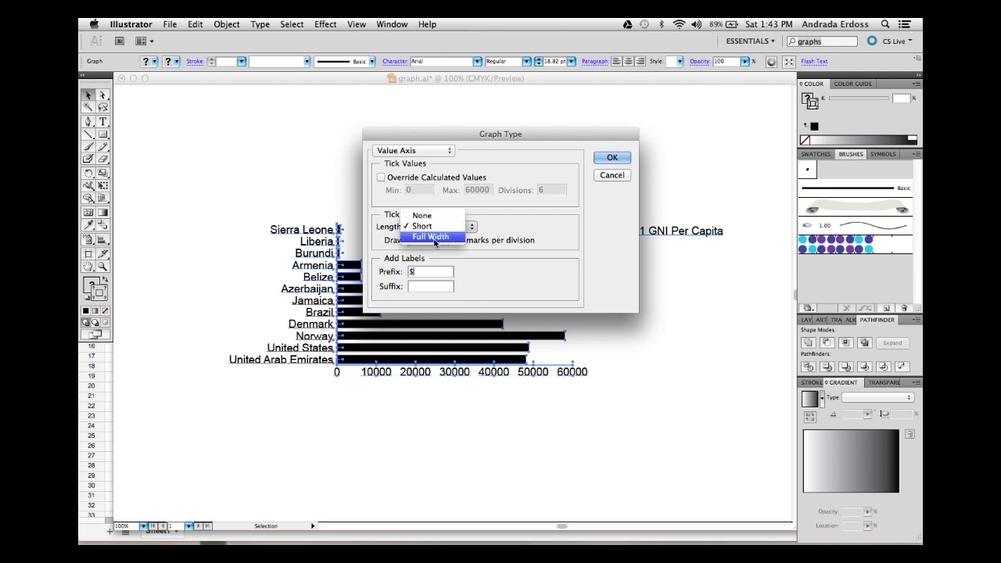
{"action": "left_click", "coordinate": [434, 239]}
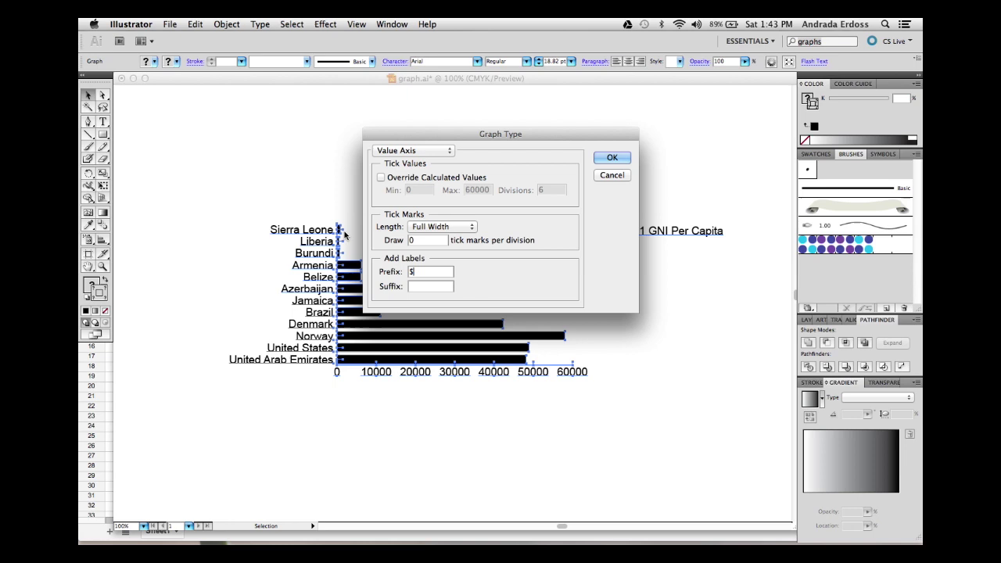
Set the category axis tick length to None and apply the axis changes.
{"action": "left_click", "coordinate": [413, 151]}
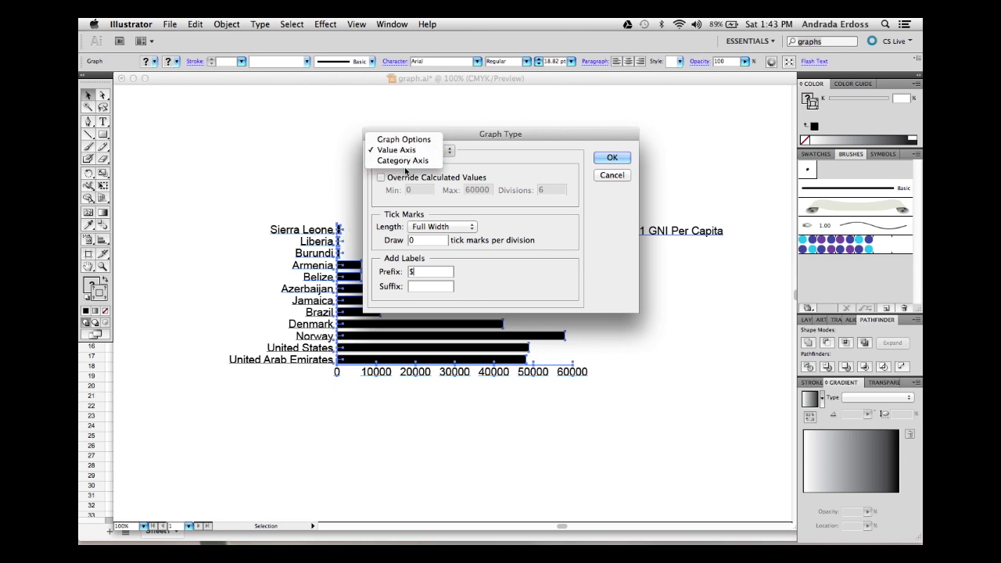
{"action": "left_click", "coordinate": [403, 160]}
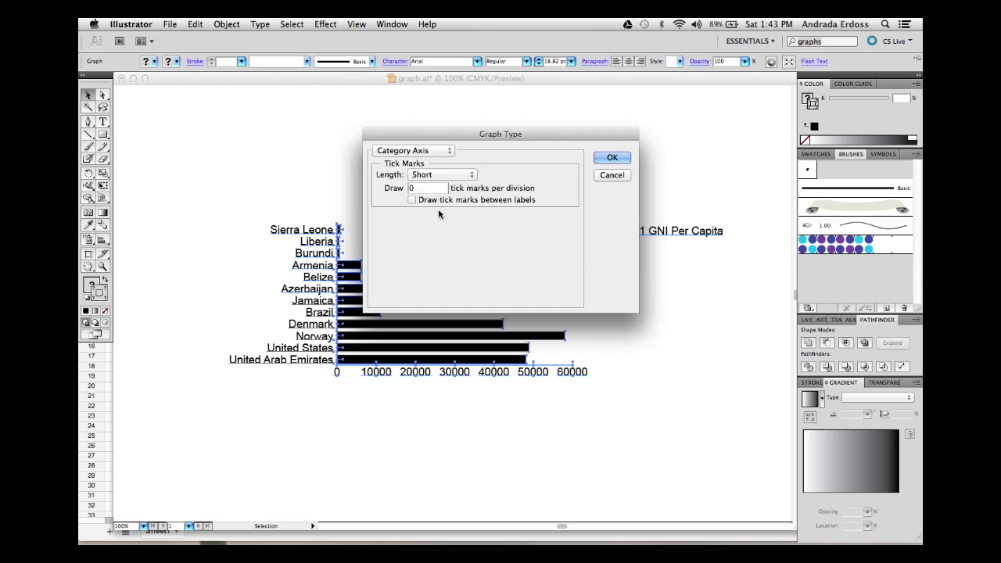
{"action": "left_click", "coordinate": [446, 175]}
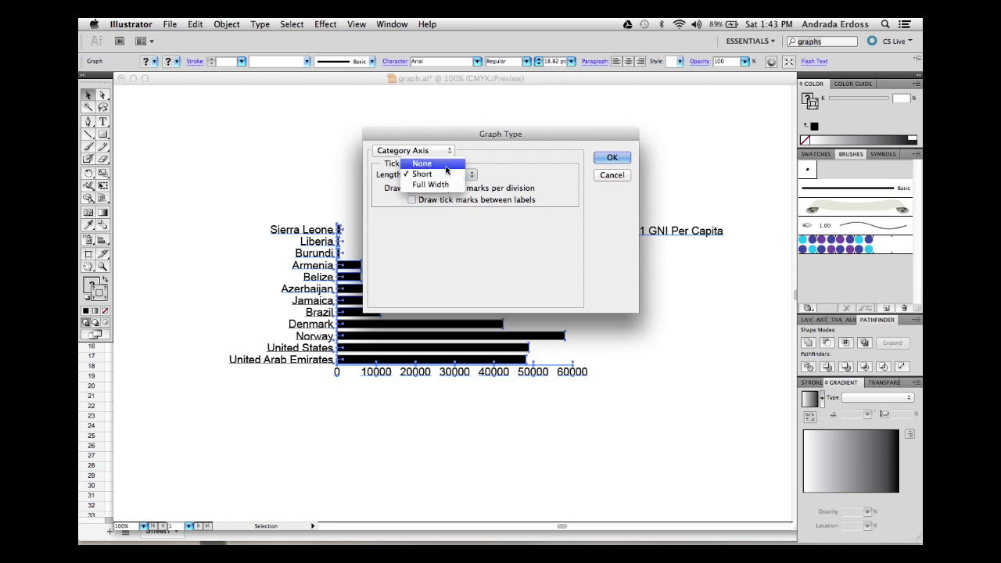
{"action": "left_click", "coordinate": [426, 164]}
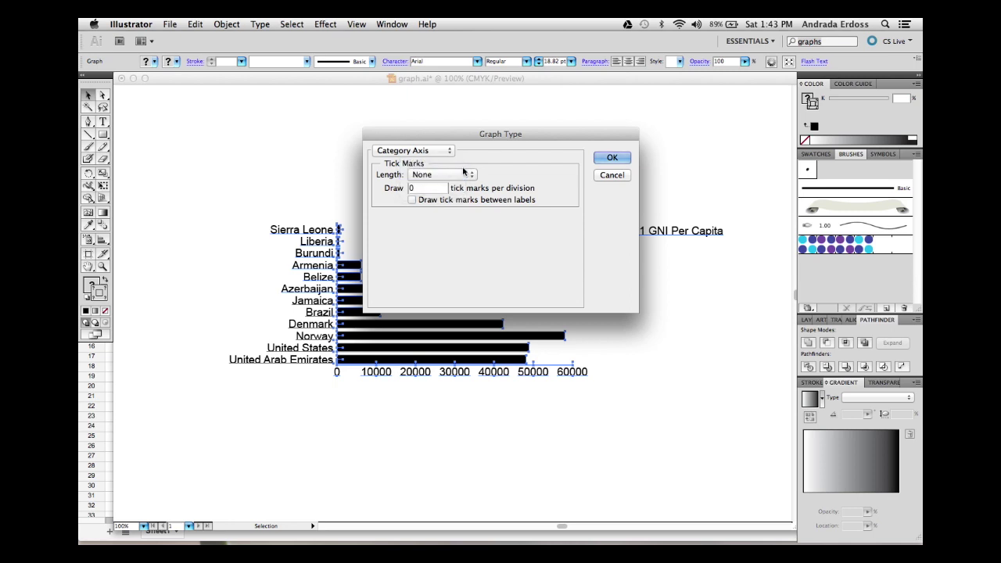
{"action": "left_click", "coordinate": [611, 157]}
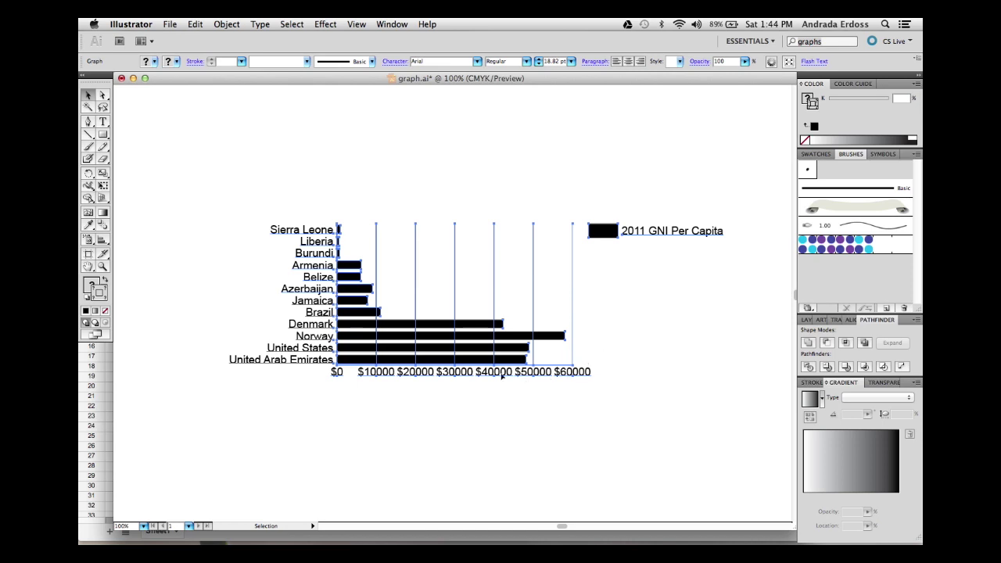
Set all graph labels and the legend in Avenir Light at 18 pt.
{"action": "left_click", "coordinate": [262, 26]}
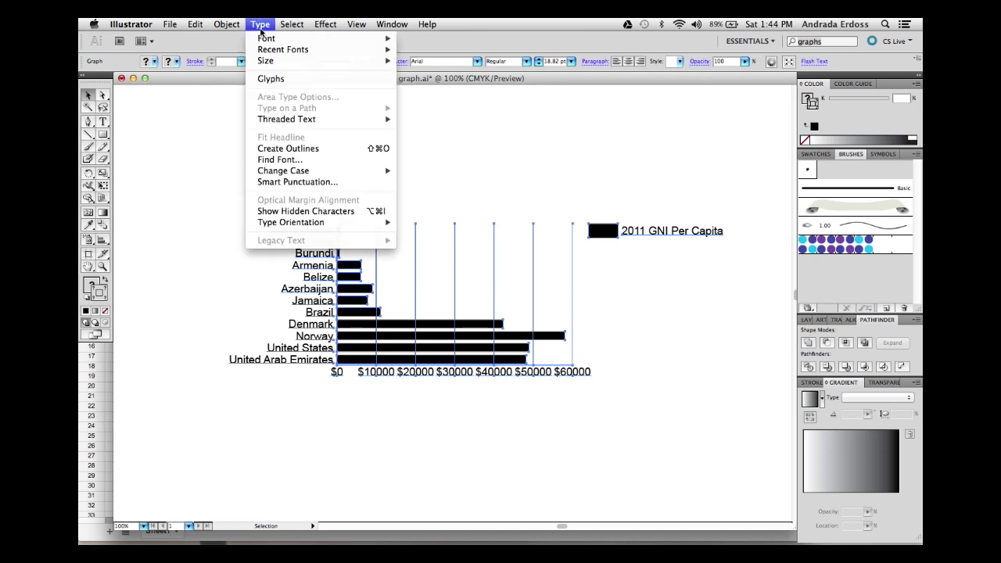
{"action": "mouse_move", "coordinate": [264, 41]}
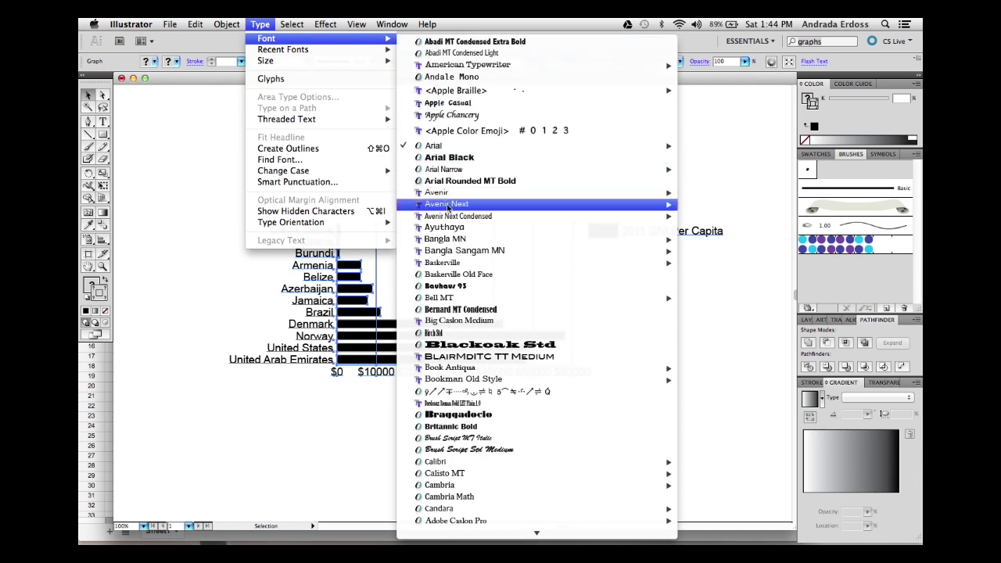
{"action": "mouse_move", "coordinate": [445, 193]}
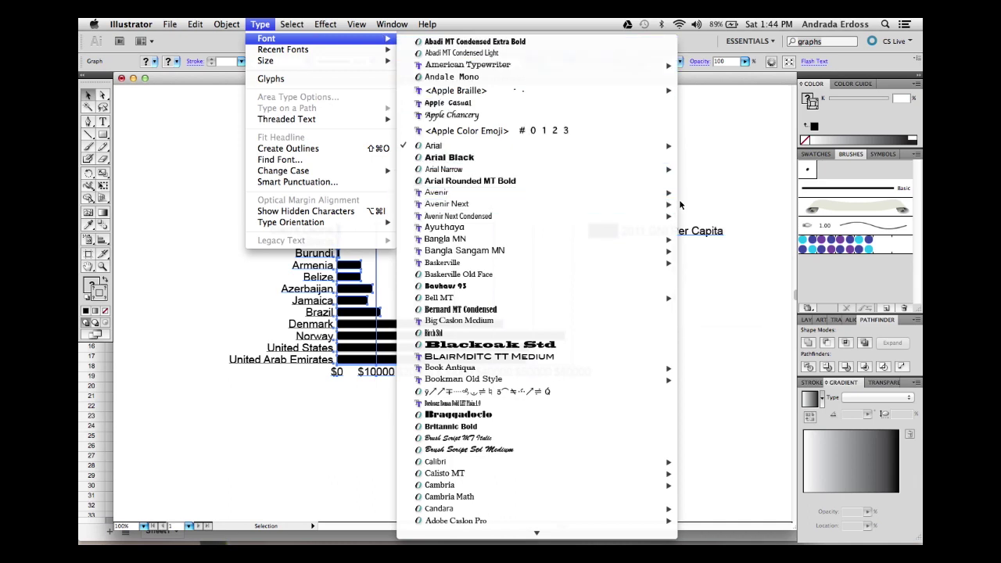
{"action": "left_click", "coordinate": [698, 194]}
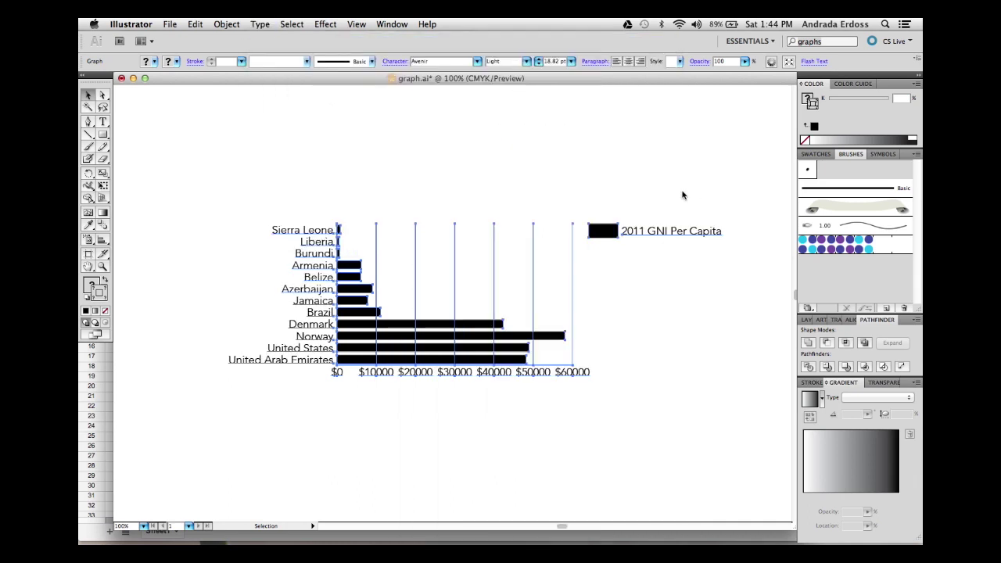
{"action": "left_click", "coordinate": [262, 24]}
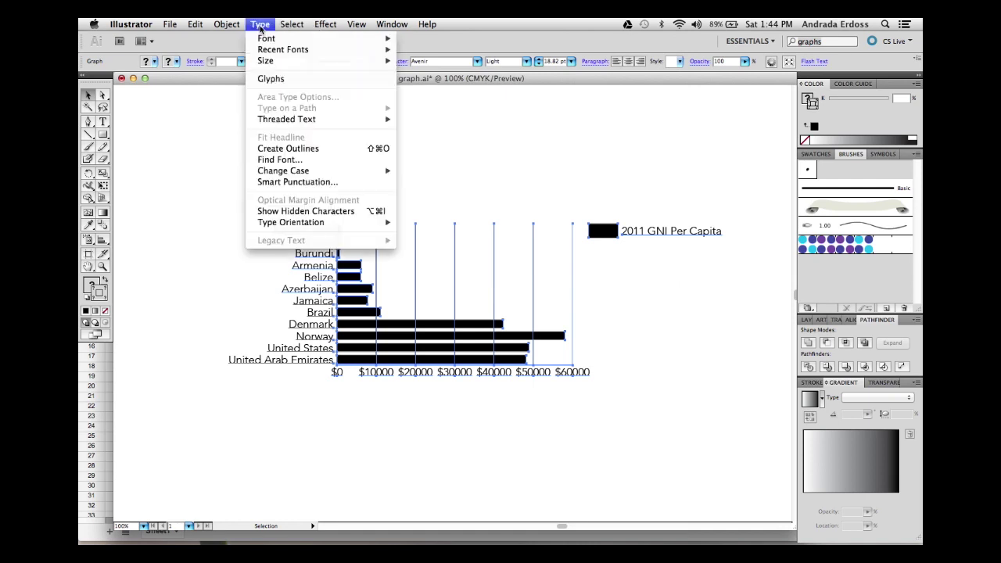
{"action": "mouse_move", "coordinate": [272, 65]}
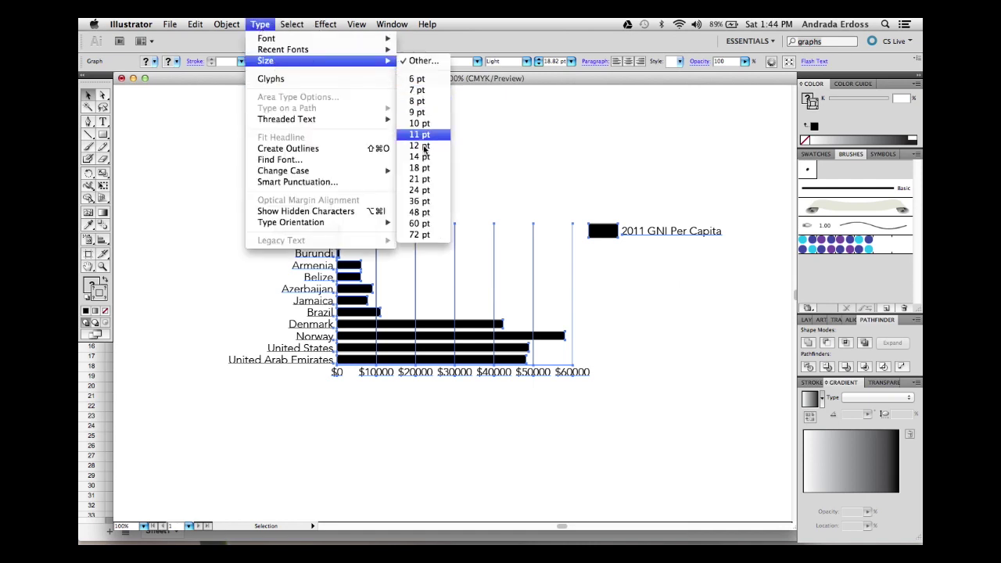
{"action": "left_click", "coordinate": [420, 168]}
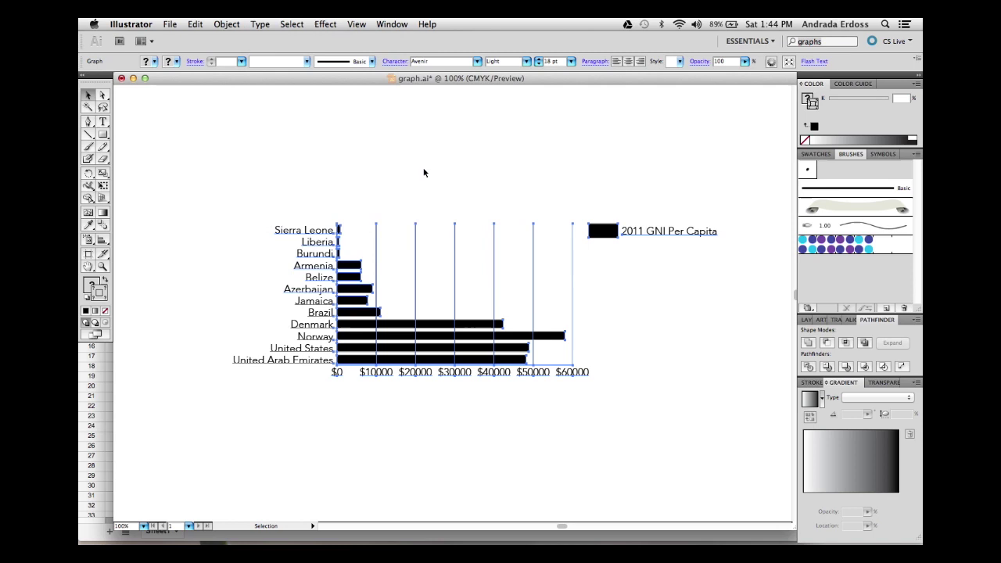
{"action": "left_click", "coordinate": [655, 359]}
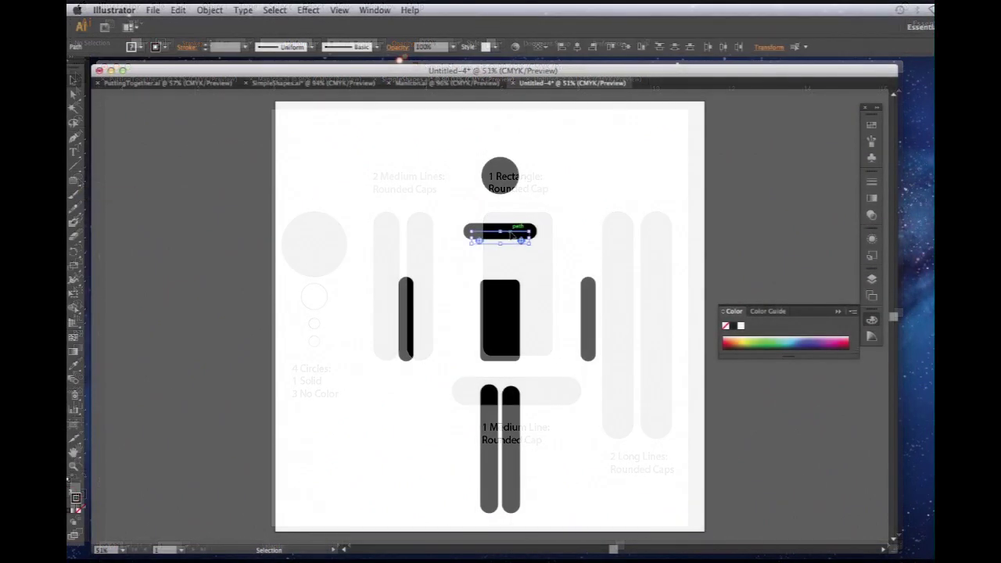
Lower the shoulder bar, set both arms against the torso, and raise the legs under it.
{"action": "left_click_drag", "start_coordinate": [512, 227], "coordinate": [513, 273]}
{"action": "left_click", "coordinate": [568, 267]}
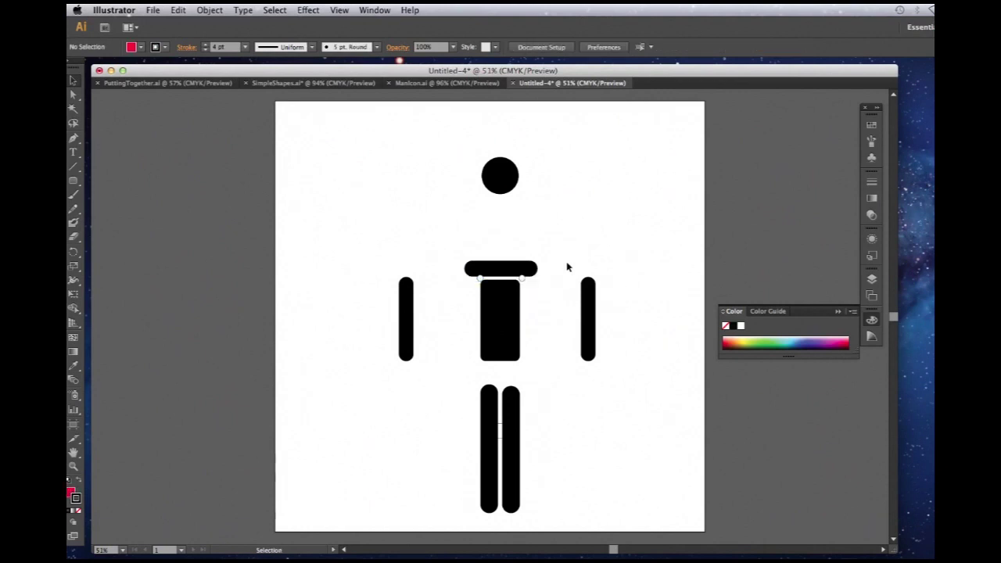
{"action": "left_click_drag", "start_coordinate": [587, 321], "coordinate": [529, 307]}
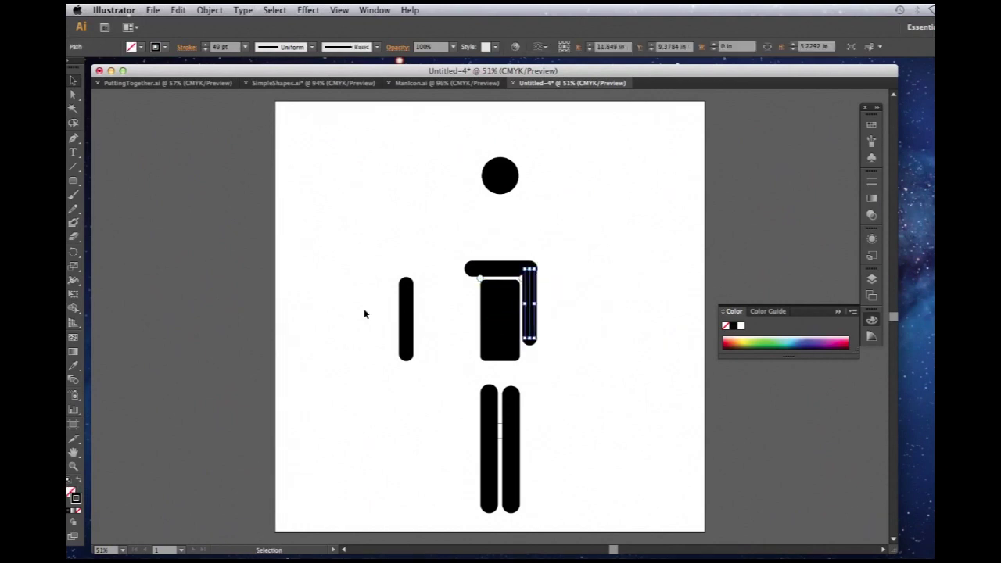
{"action": "left_click_drag", "start_coordinate": [406, 315], "coordinate": [468, 314]}
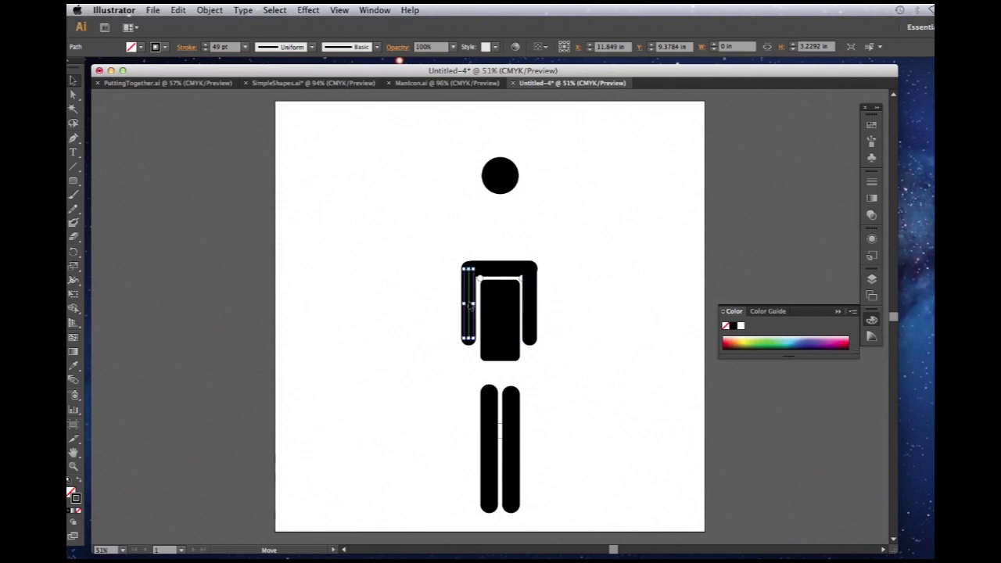
{"action": "left_click", "coordinate": [530, 317]}
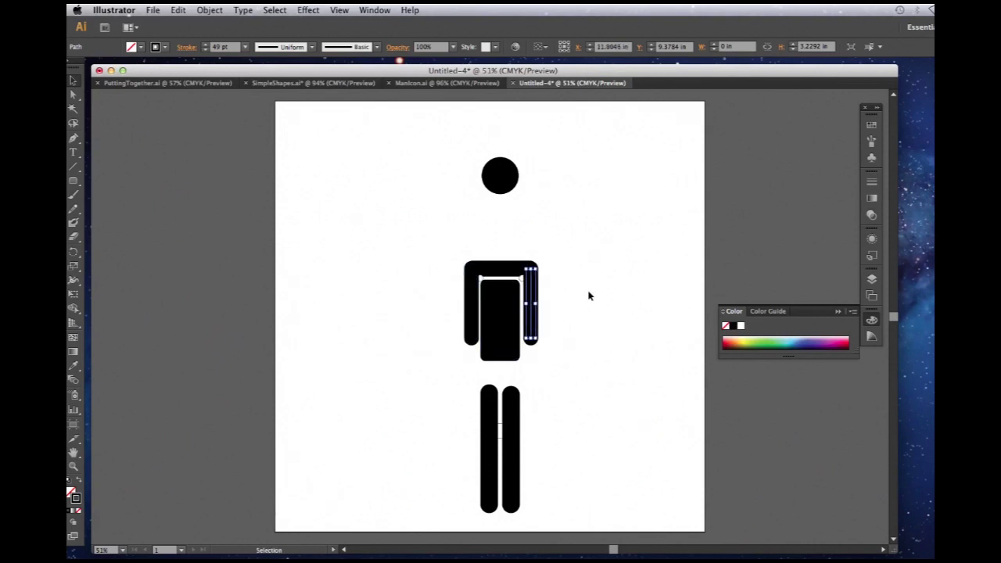
{"action": "left_click_drag", "start_coordinate": [589, 296], "coordinate": [547, 274]}
{"action": "left_click", "coordinate": [572, 266]}
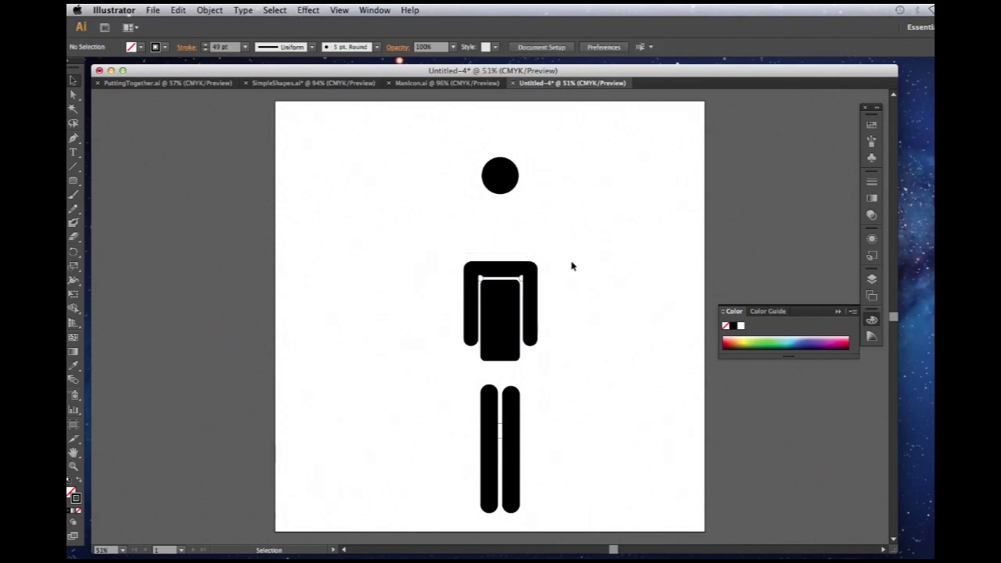
{"action": "left_click_drag", "start_coordinate": [511, 468], "coordinate": [513, 298]}
{"action": "left_click", "coordinate": [610, 404]}
Nudge the torso-and-arms group down and lower the head onto the shoulders.
{"action": "left_click_drag", "start_coordinate": [454, 261], "coordinate": [553, 282]}
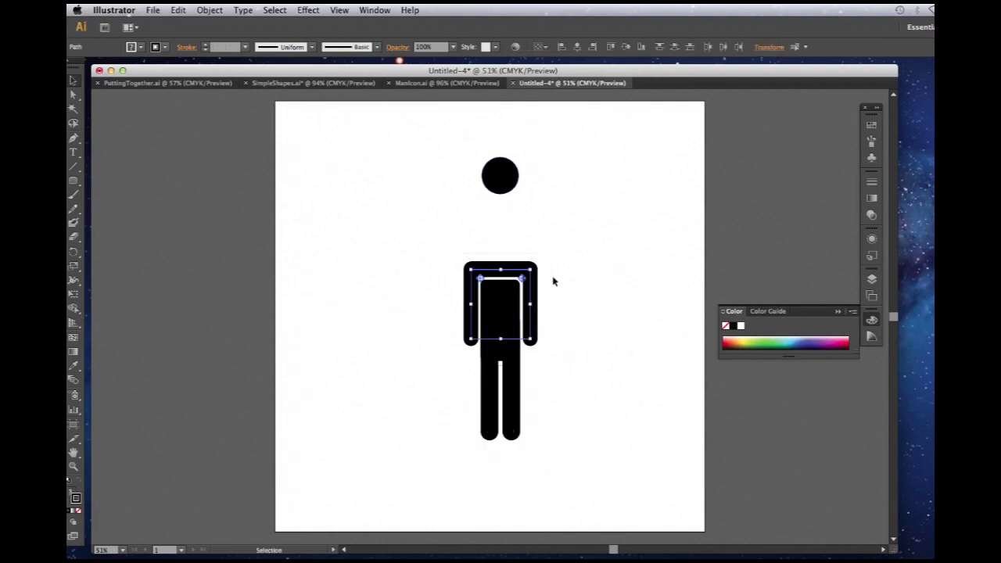
{"action": "key", "text": "Down"}
{"action": "key", "text": "Down"}
{"action": "key", "text": "Down"}
{"action": "key", "text": "Down"}
{"action": "key", "text": "Down"}
{"action": "key", "text": "Down"}
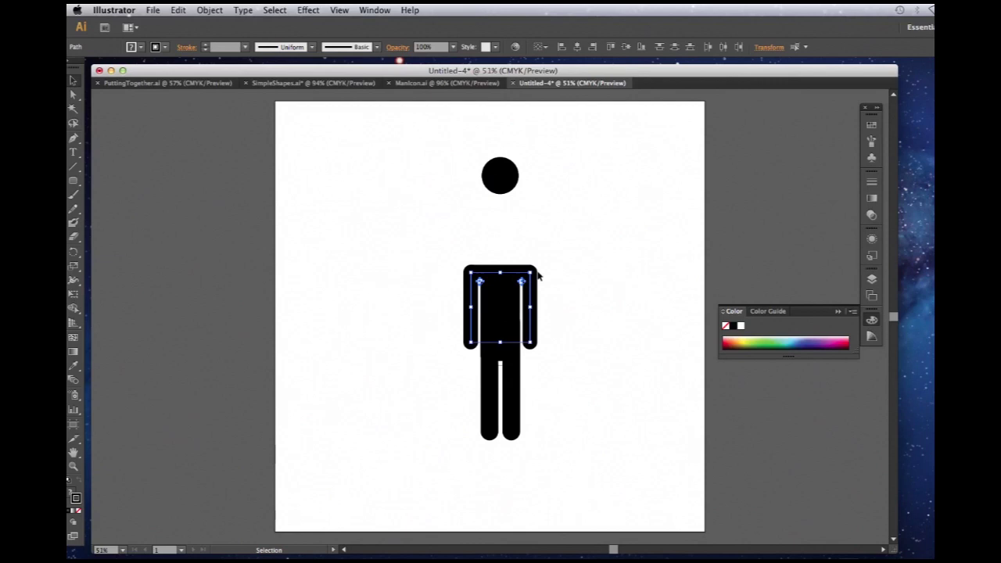
{"action": "left_click", "coordinate": [574, 276]}
{"action": "left_click_drag", "start_coordinate": [501, 173], "coordinate": [501, 247]}
{"action": "left_click", "coordinate": [520, 309]}
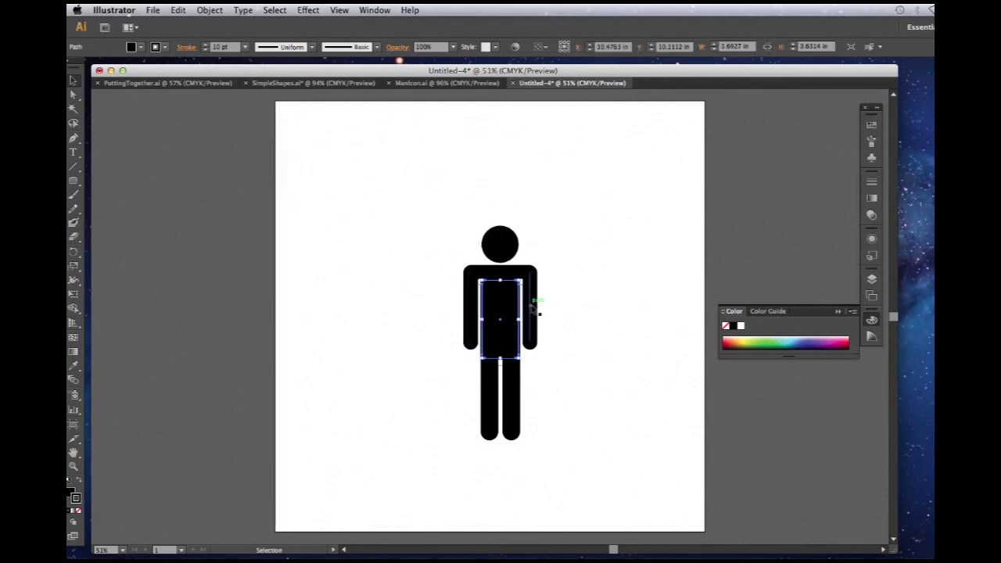
{"action": "left_click", "coordinate": [590, 317]}
{"action": "left_click", "coordinate": [555, 277]}
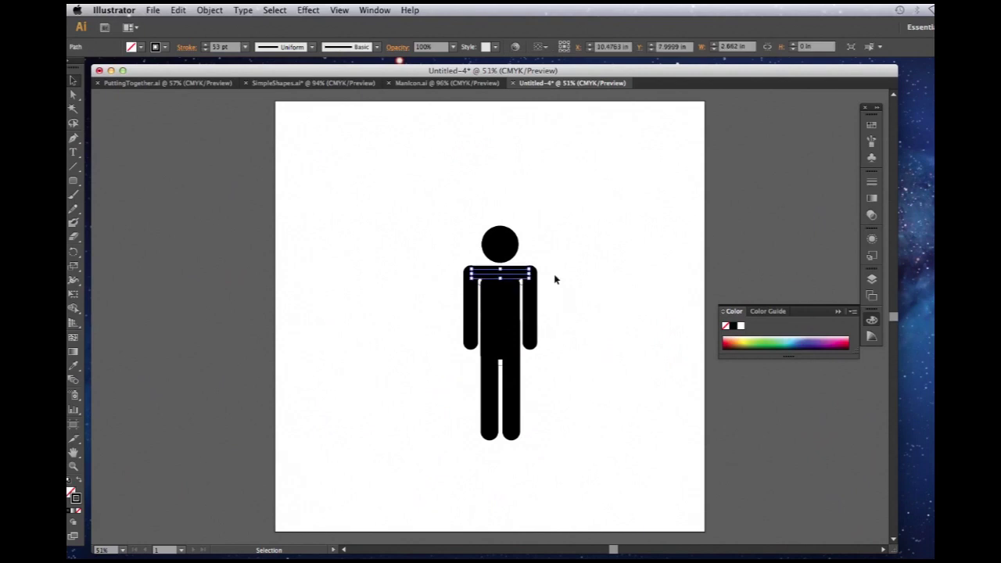
{"action": "left_click", "coordinate": [555, 279]}
Swap the small shoulder piece's fill and stroke and place it on the right shoulder.
{"action": "left_click", "coordinate": [531, 292]}
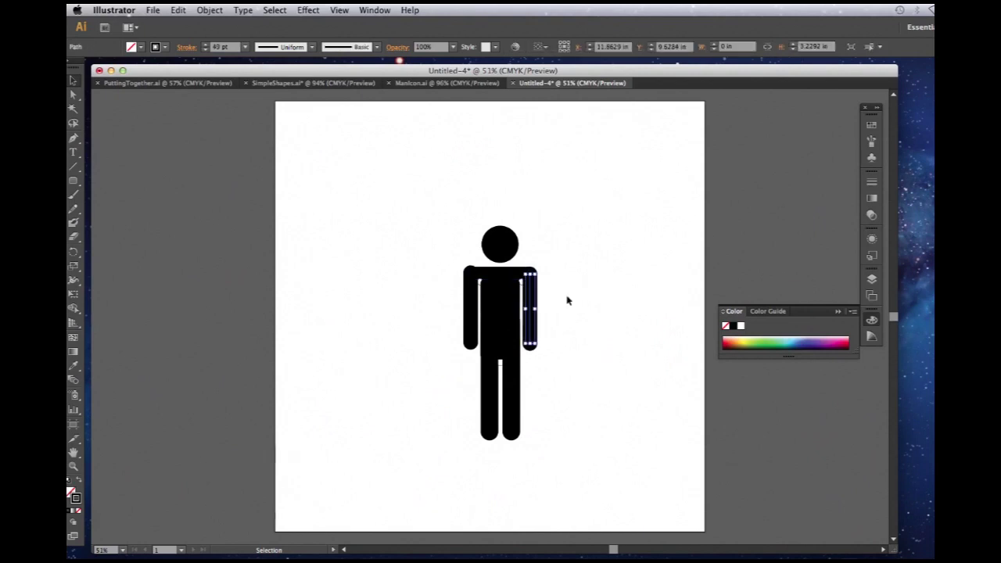
{"action": "left_click", "coordinate": [470, 323]}
{"action": "key", "text": "super+shift+a"}
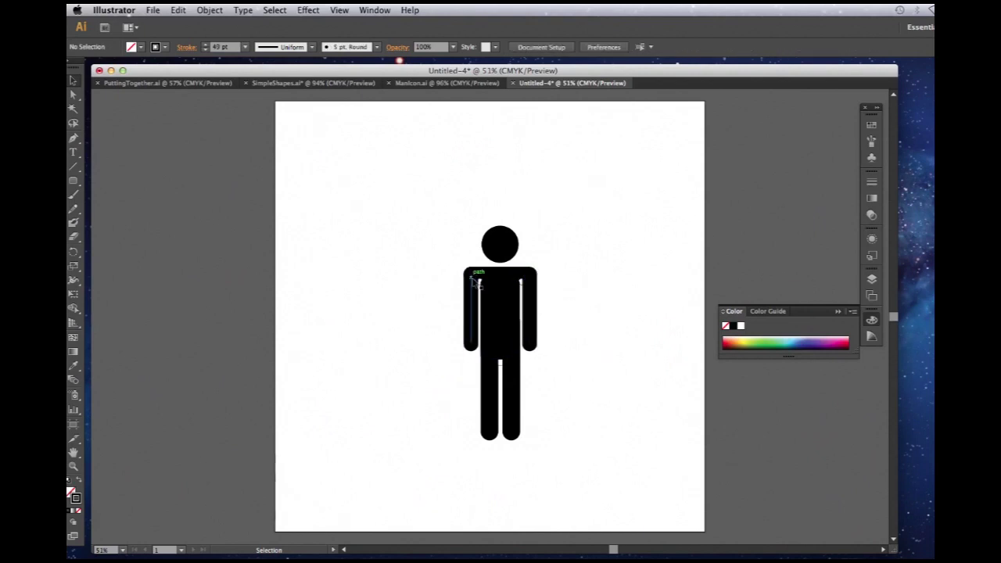
{"action": "left_click", "coordinate": [473, 283]}
{"action": "key", "text": "shift+x"}
{"action": "mouse_move", "coordinate": [478, 284]}
{"action": "left_mouse_down"}
{"action": "mouse_move", "coordinate": [540, 286]}
{"action": "mouse_move", "coordinate": [522, 282]}
{"action": "left_mouse_up"}
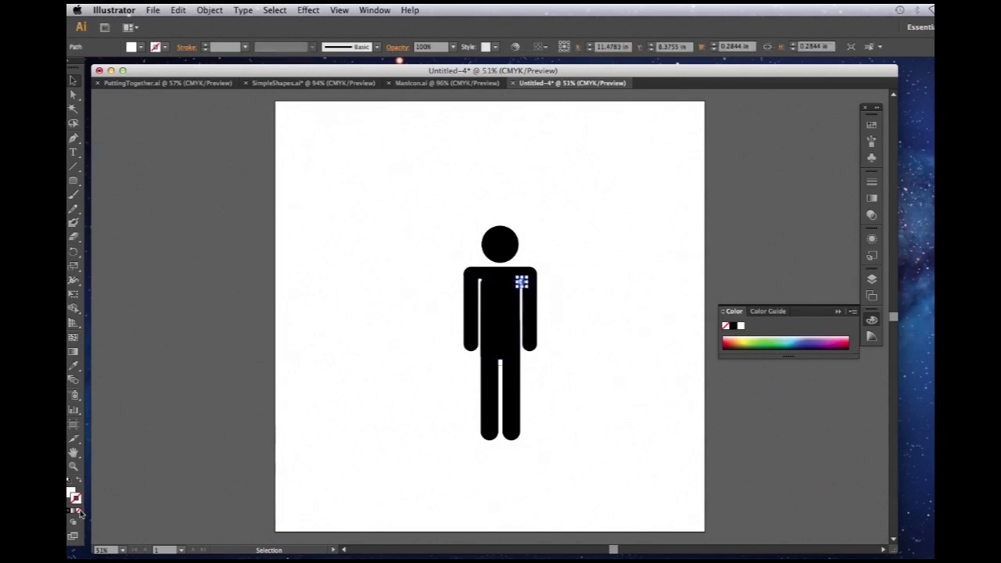
{"action": "left_click", "coordinate": [495, 312]}
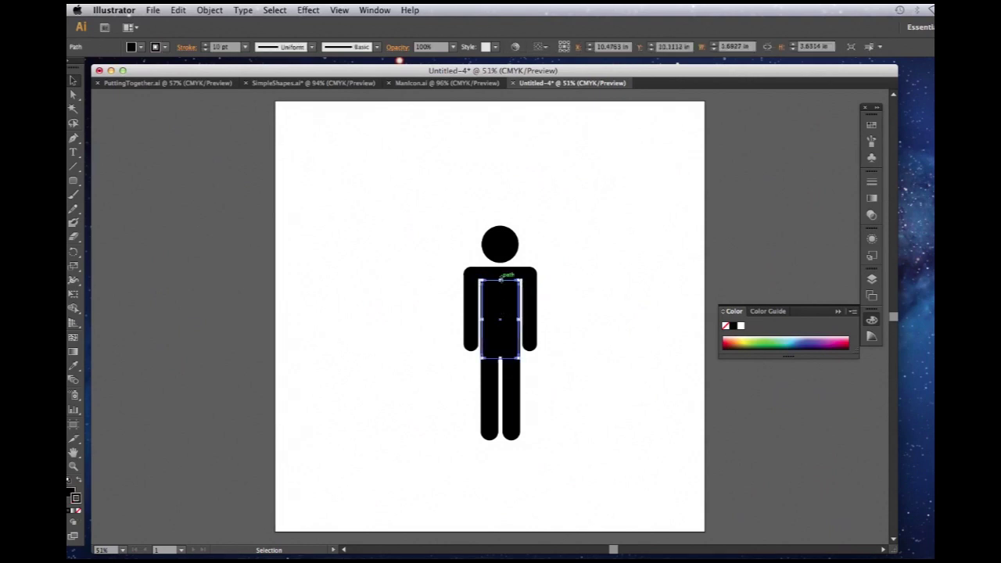
{"action": "left_click", "coordinate": [587, 289]}
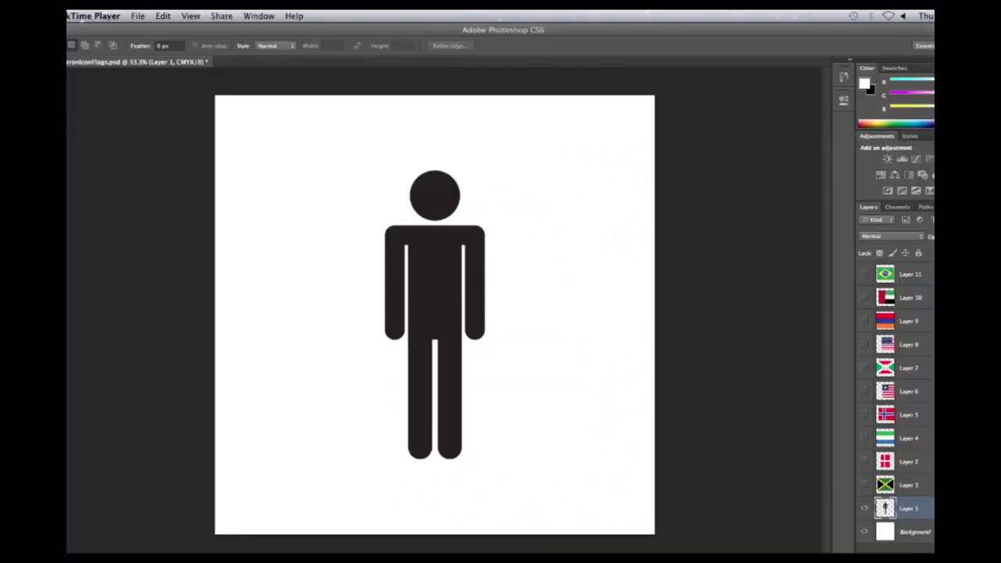
Show Layer 3's Jamaican flag and set its blend mode to Lighter Color.
{"action": "left_click", "coordinate": [930, 486]}
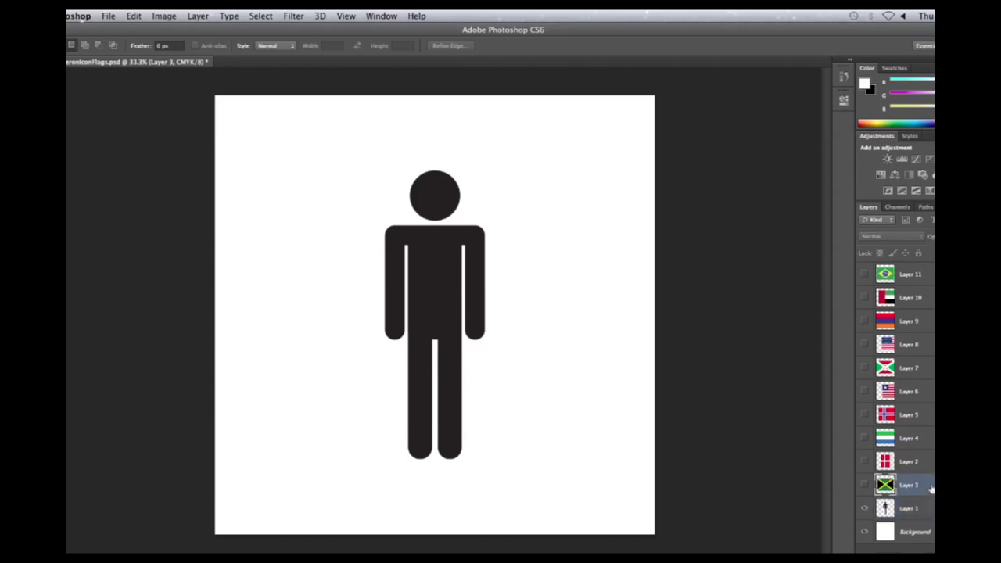
{"action": "left_click", "coordinate": [865, 486]}
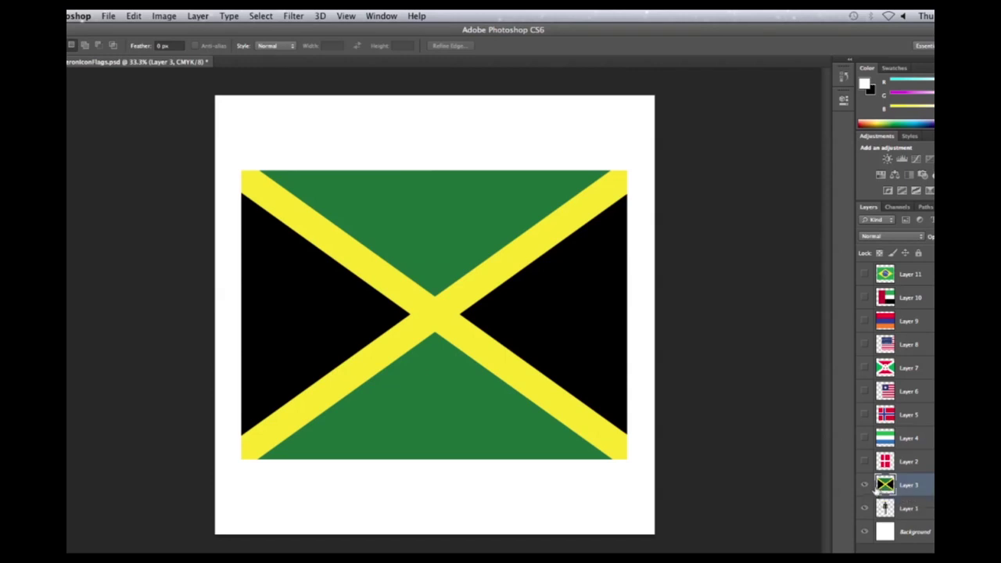
{"action": "left_click", "coordinate": [923, 237]}
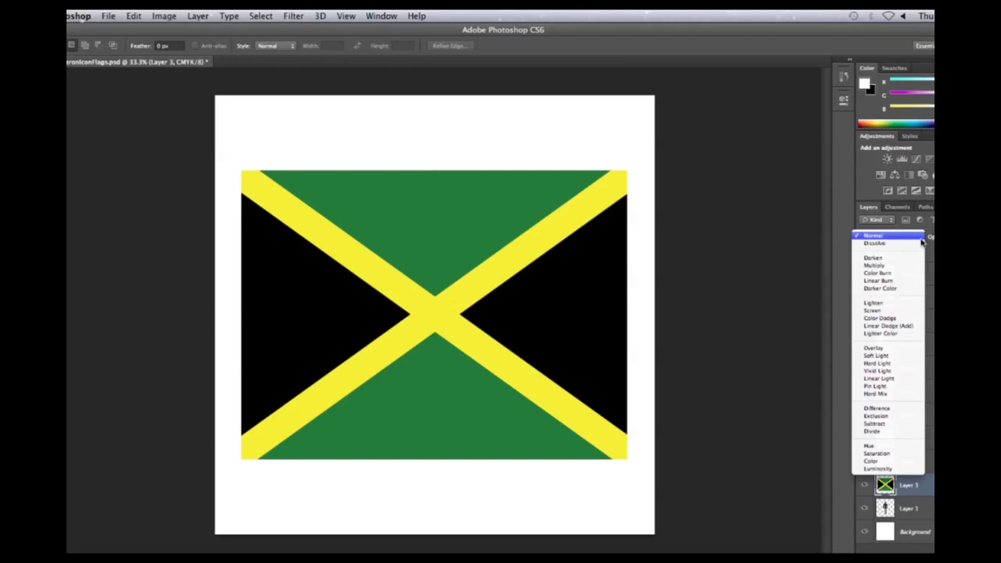
{"action": "left_click", "coordinate": [896, 333]}
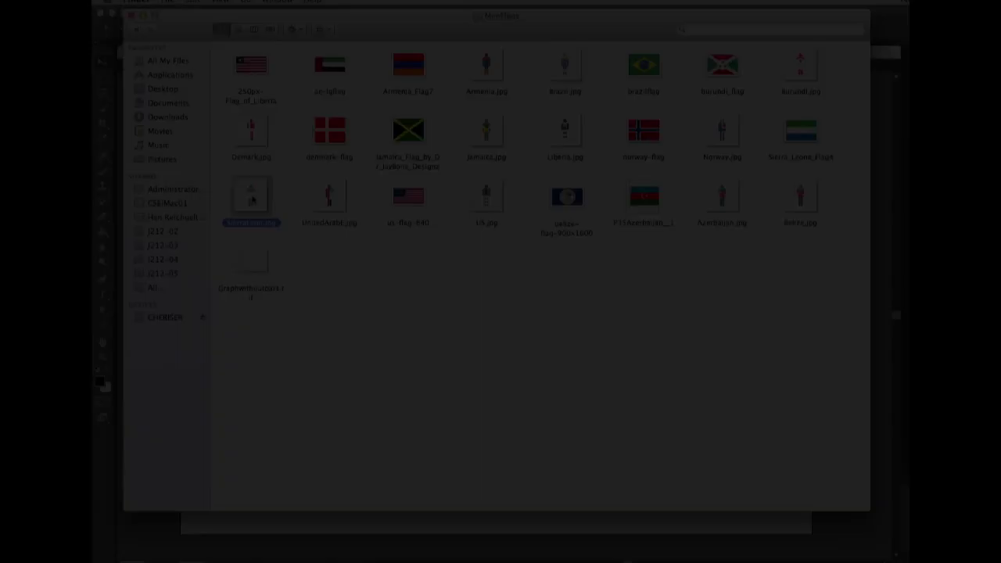
Open the SierraLeon.jpg man image in Illustrator and select the placed image.
{"action": "left_click_drag", "start_coordinate": [252, 200], "coordinate": [736, 557]}
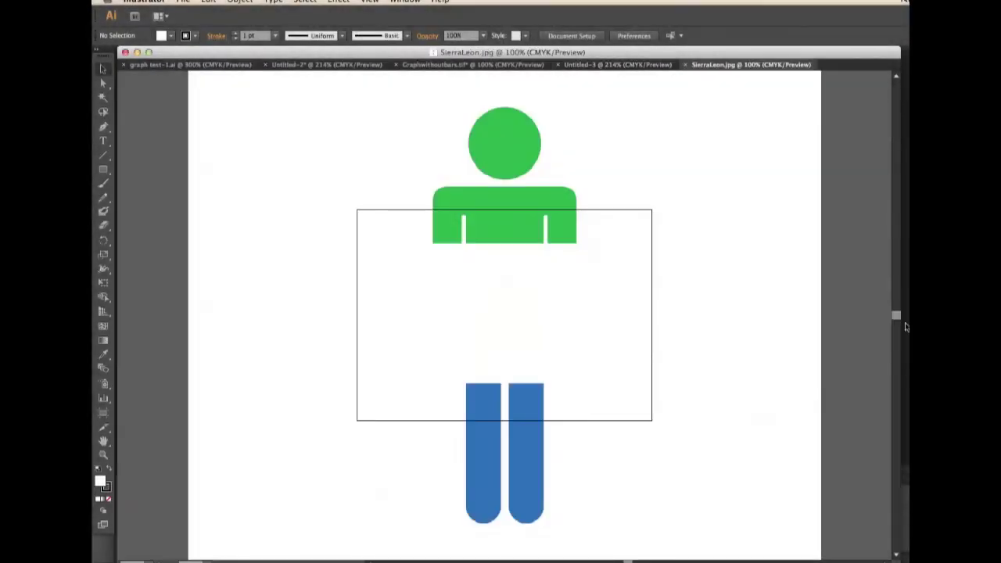
{"action": "left_click_drag", "start_coordinate": [895, 315], "coordinate": [894, 309]}
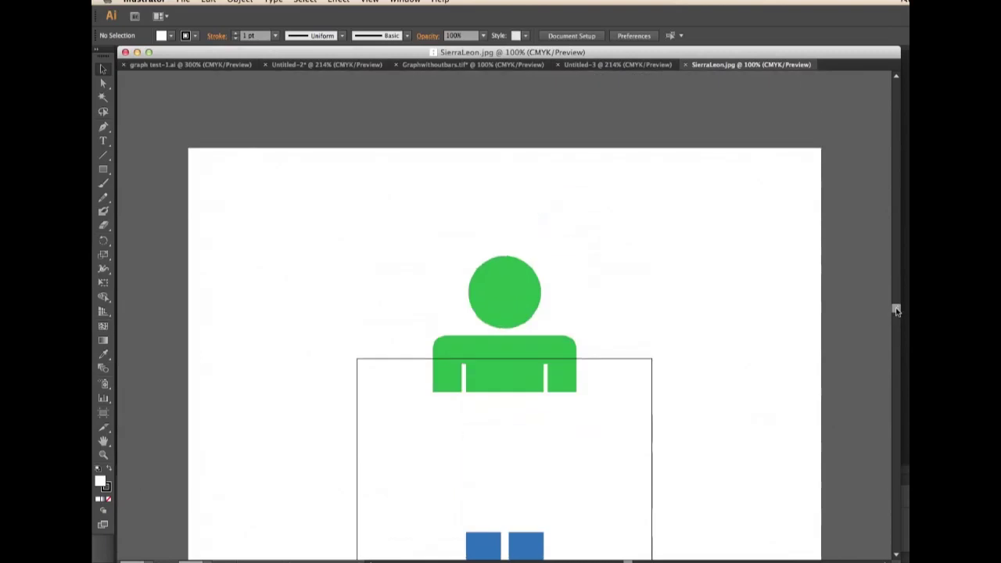
{"action": "left_click", "coordinate": [820, 152]}
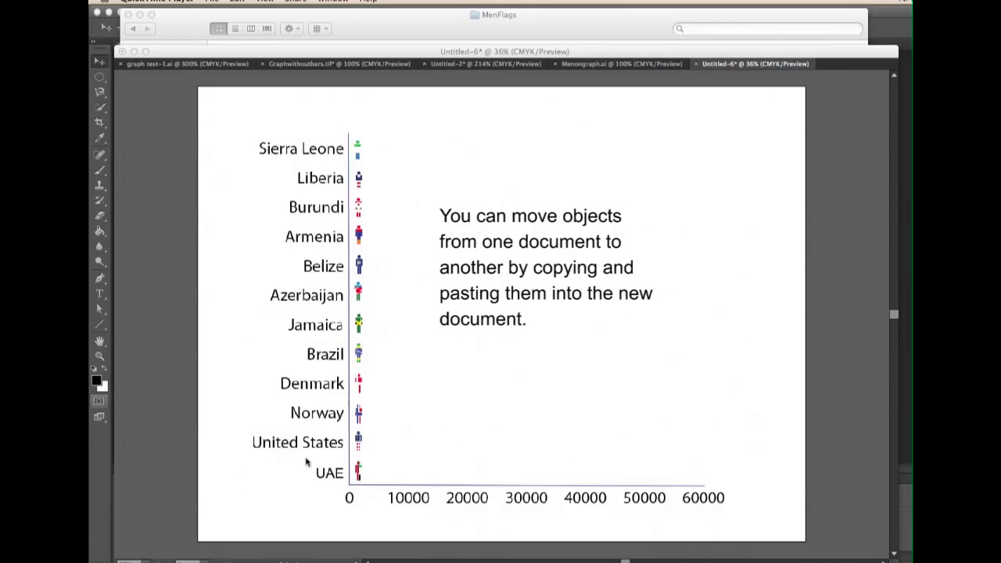
Place the Untitled-2 reference bar chart beside the pictograph document.
{"action": "left_click", "coordinate": [454, 63]}
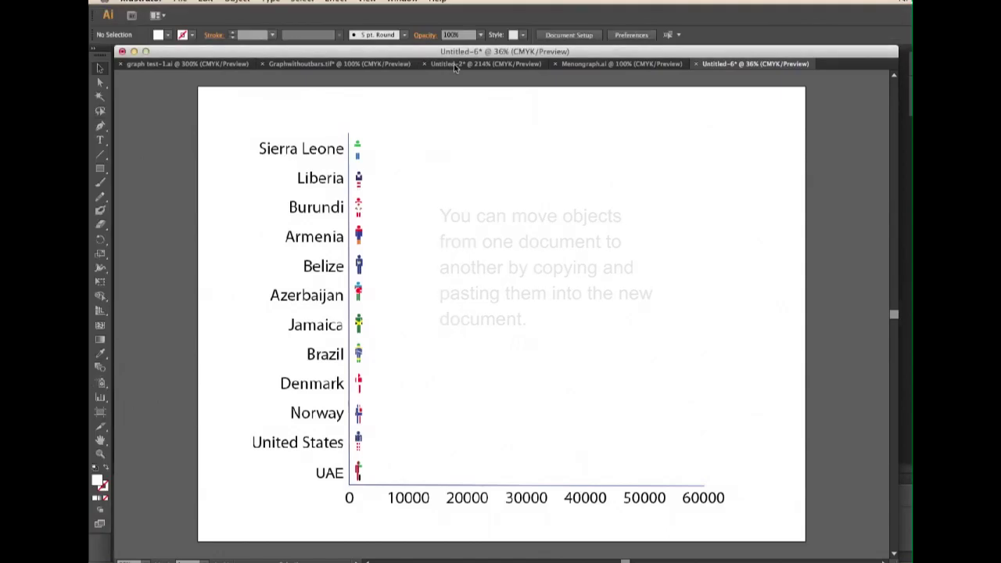
{"action": "left_click", "coordinate": [453, 64]}
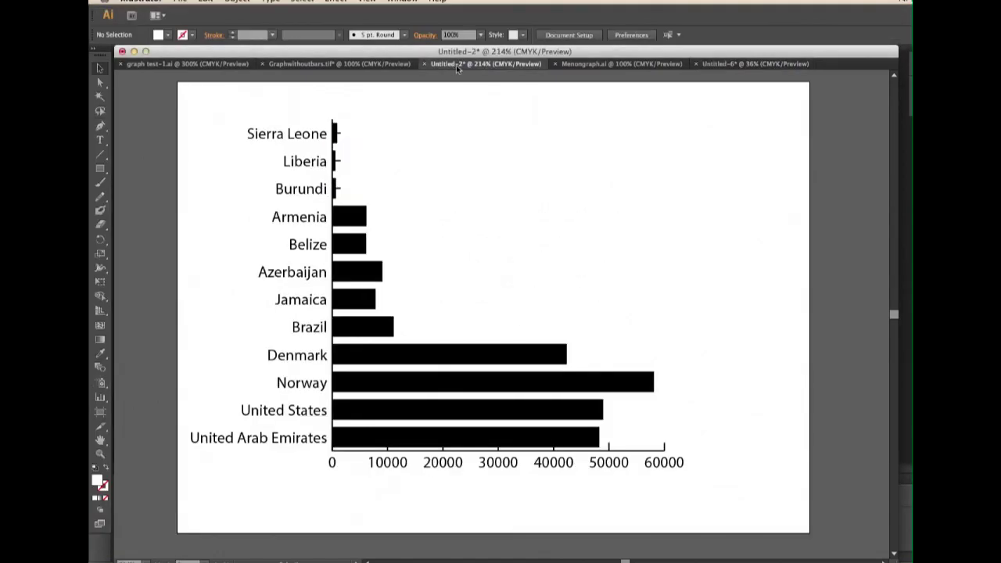
{"action": "left_click_drag", "start_coordinate": [456, 65], "coordinate": [611, 68]}
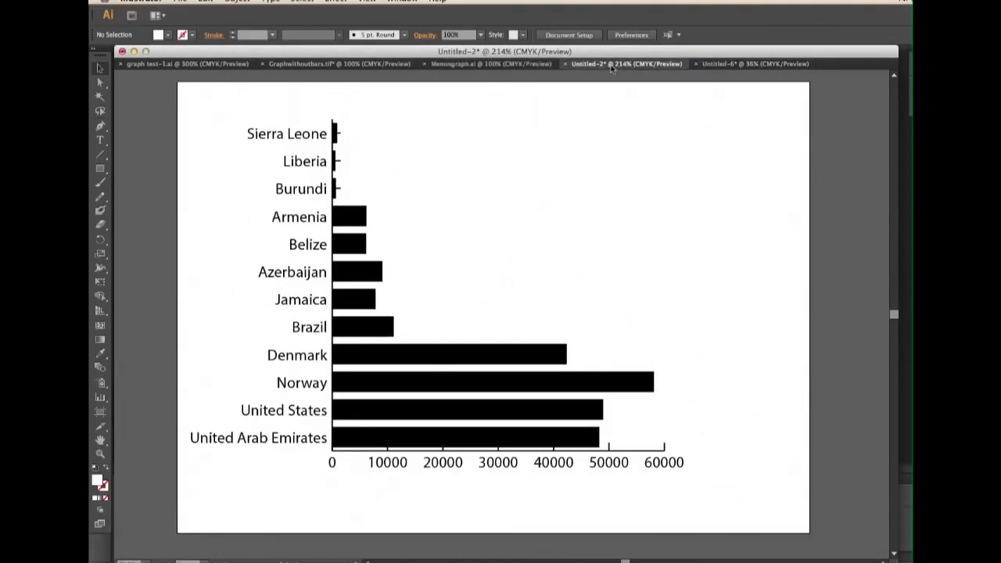
Copy the Armenia and Belize men along their rows to match the reference bars.
{"action": "left_click", "coordinate": [725, 65]}
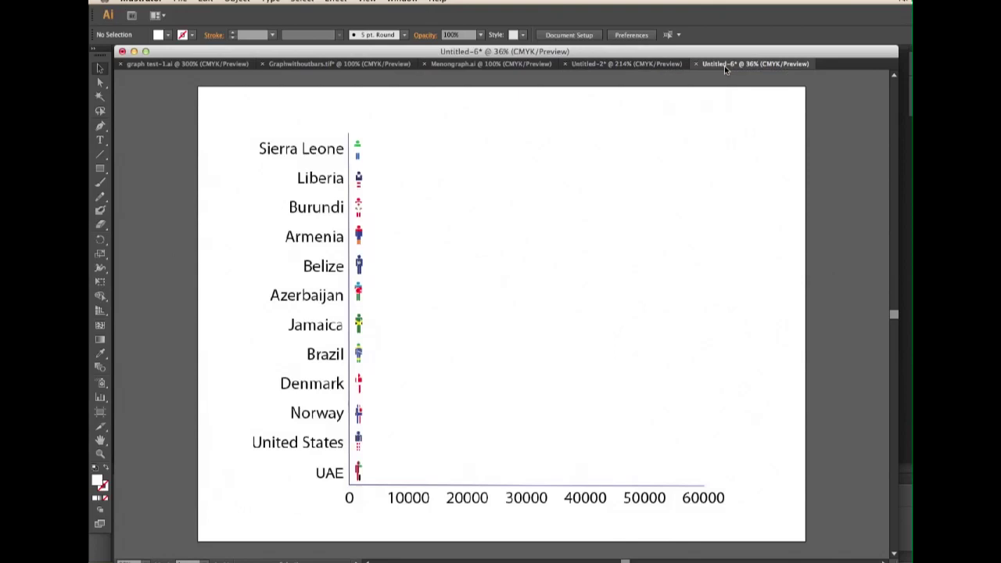
{"action": "left_click_drag", "start_coordinate": [359, 235], "coordinate": [378, 238]}
{"action": "left_click", "coordinate": [233, 268]}
{"action": "left_click", "coordinate": [622, 67]}
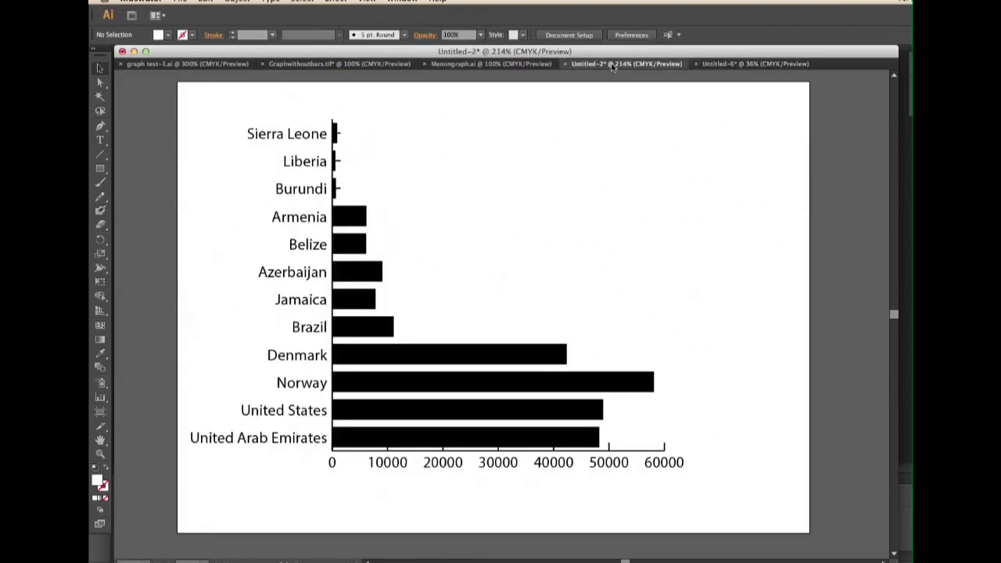
{"action": "left_click", "coordinate": [715, 64]}
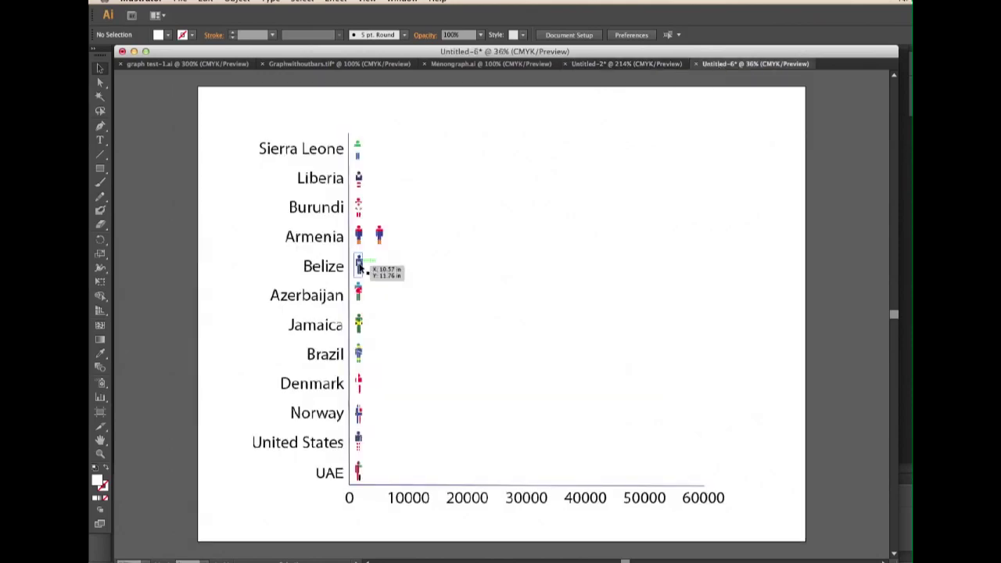
{"action": "left_click_drag", "start_coordinate": [359, 266], "coordinate": [380, 267]}
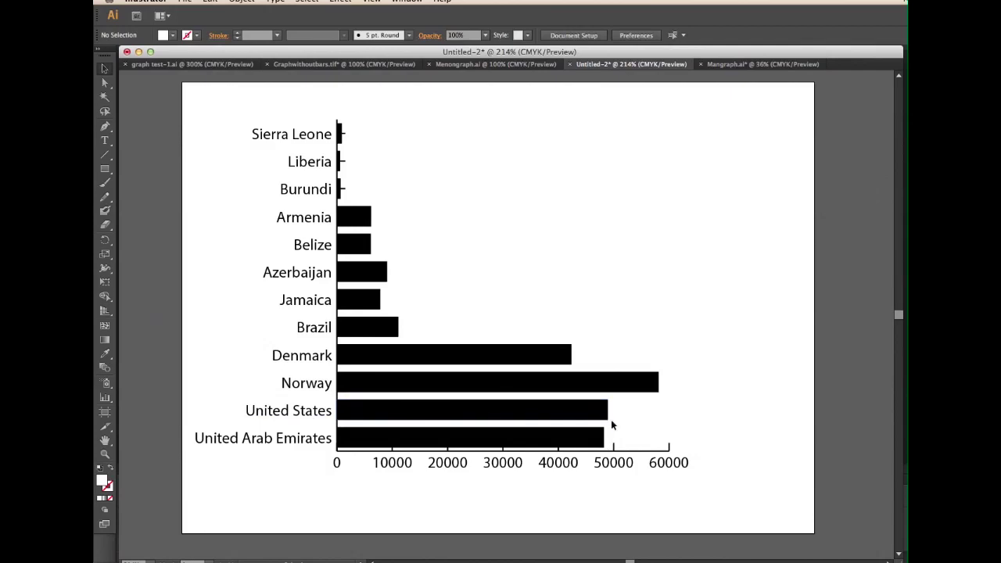
End the United States row at 50000 and distribute its men evenly.
{"action": "key", "text": "ctrl+Tab"}
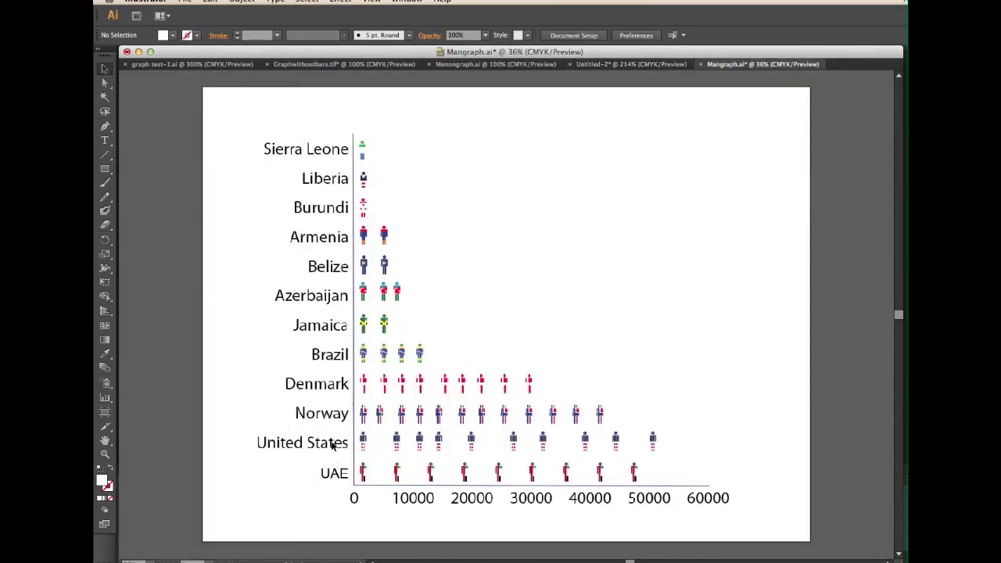
{"action": "left_click_drag", "start_coordinate": [653, 444], "coordinate": [361, 442]}
{"action": "left_click", "coordinate": [661, 446]}
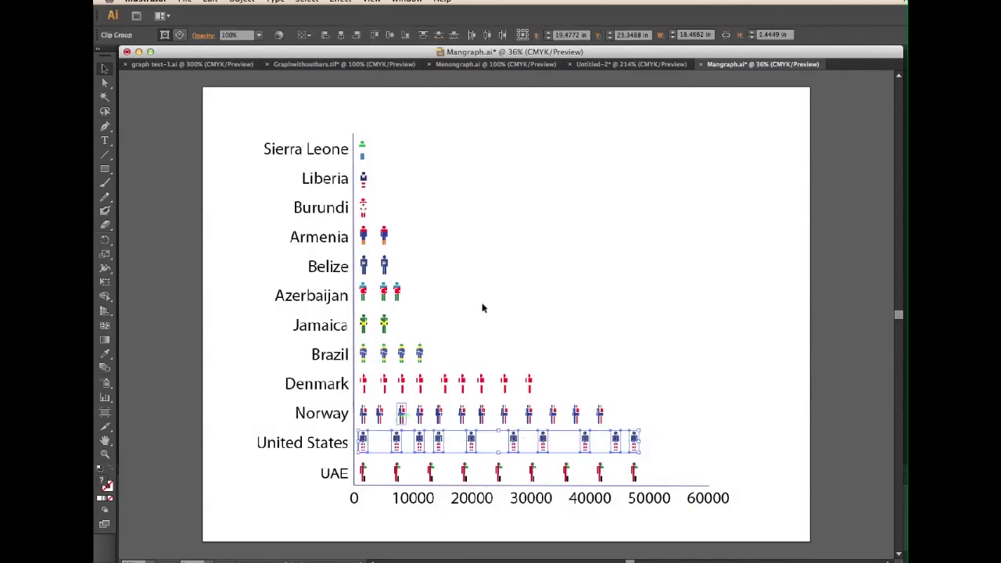
{"action": "left_click", "coordinate": [487, 35]}
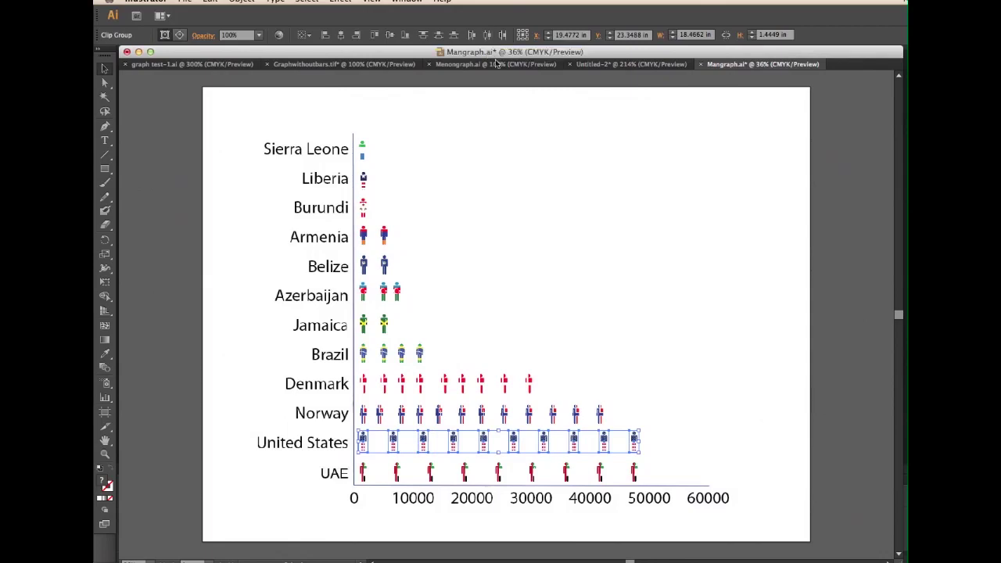
{"action": "left_click", "coordinate": [627, 420]}
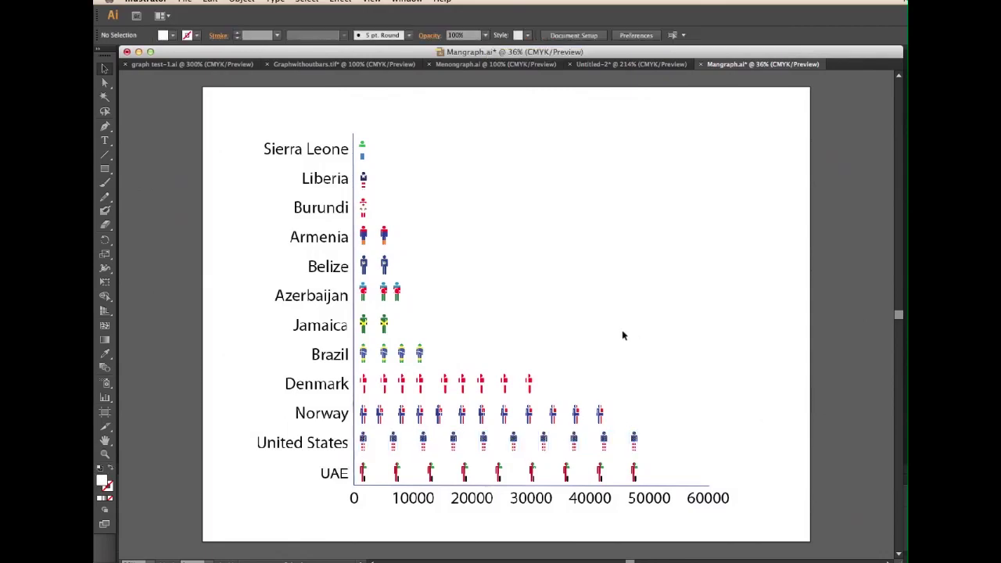
Extend the Norway row to 55000 and distribute its men evenly.
{"action": "left_click", "coordinate": [669, 65]}
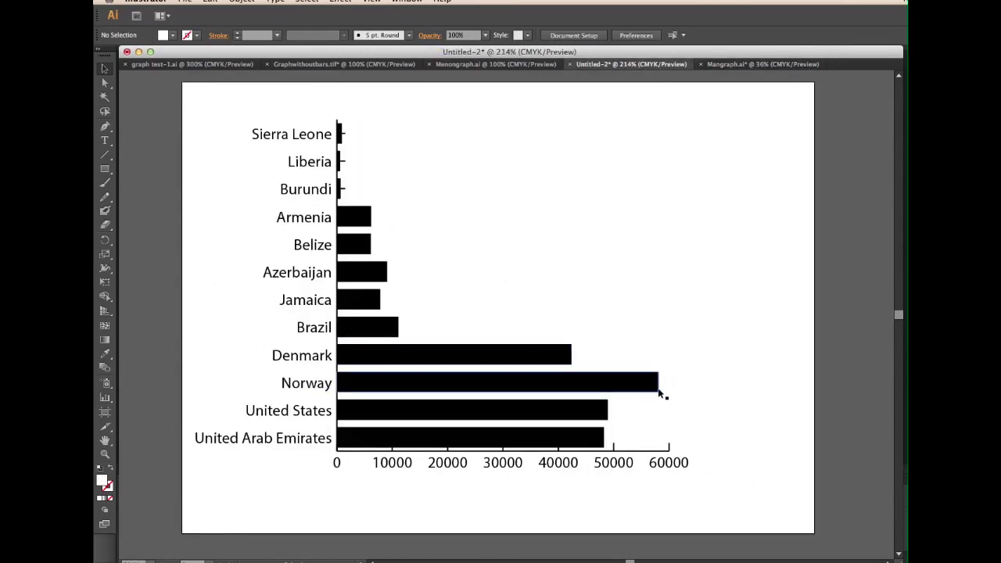
{"action": "left_click", "coordinate": [730, 63]}
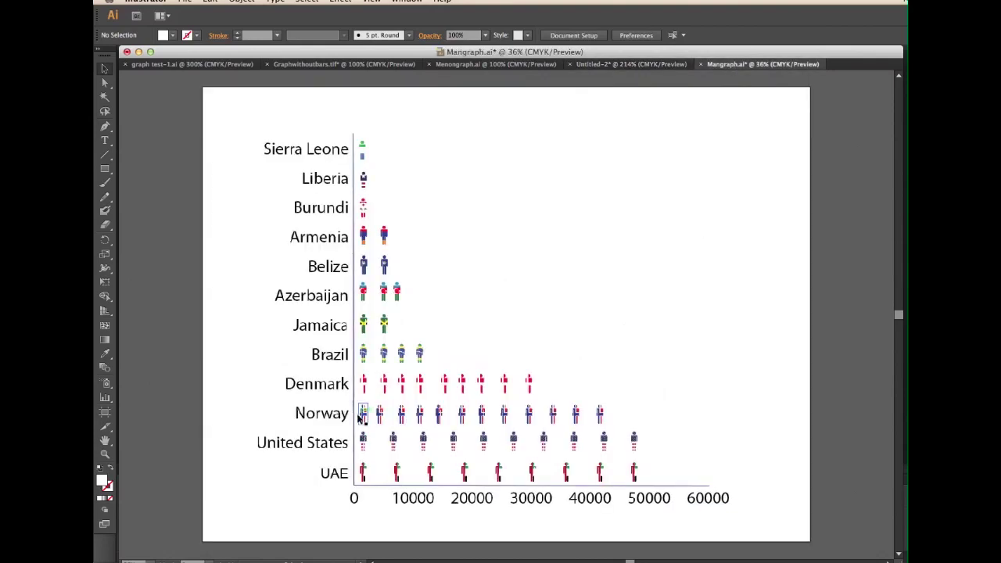
{"action": "left_click_drag", "start_coordinate": [624, 418], "coordinate": [680, 419]}
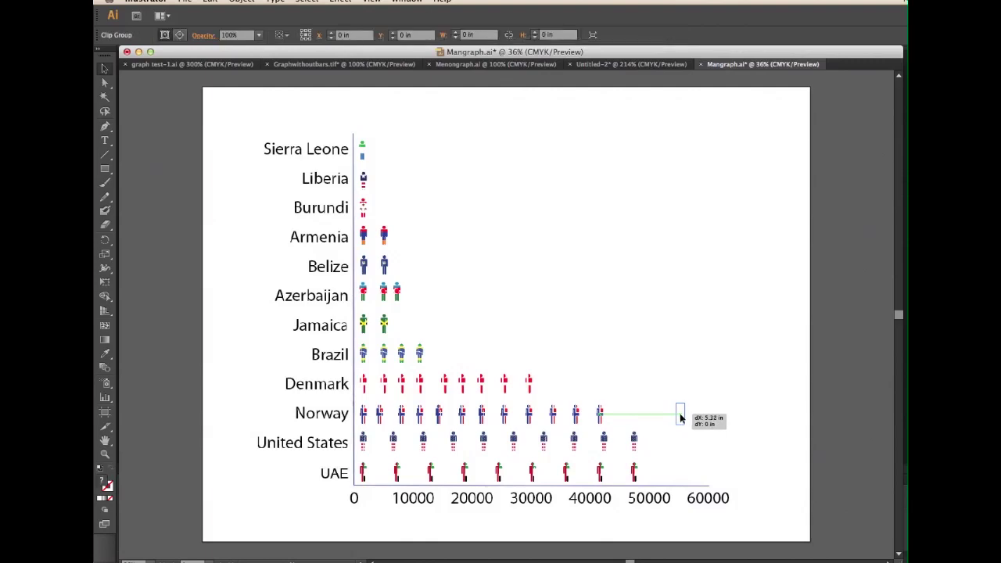
{"action": "left_click", "coordinate": [720, 416]}
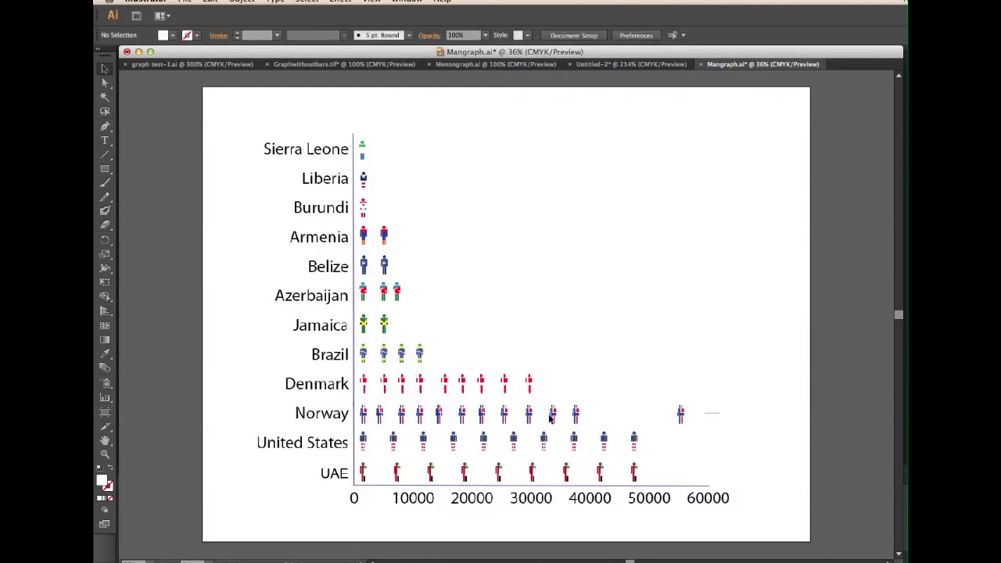
{"action": "left_click", "coordinate": [405, 409]}
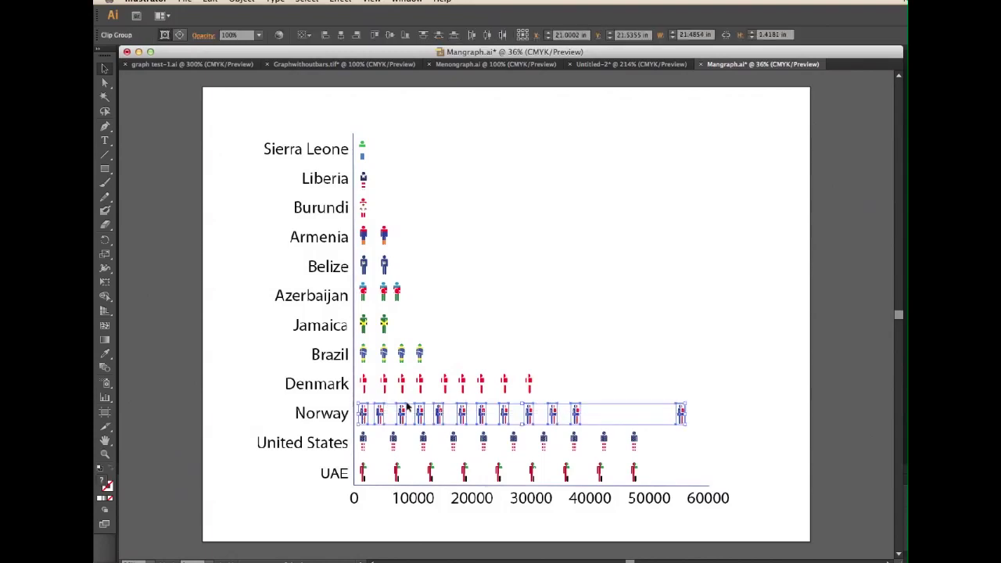
{"action": "left_click", "coordinate": [487, 36]}
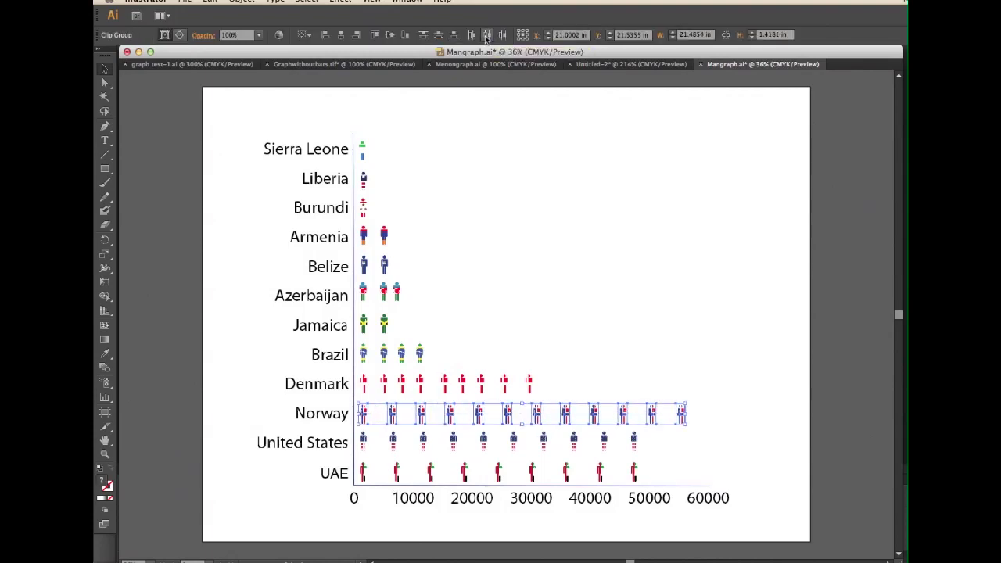
{"action": "left_click", "coordinate": [597, 352]}
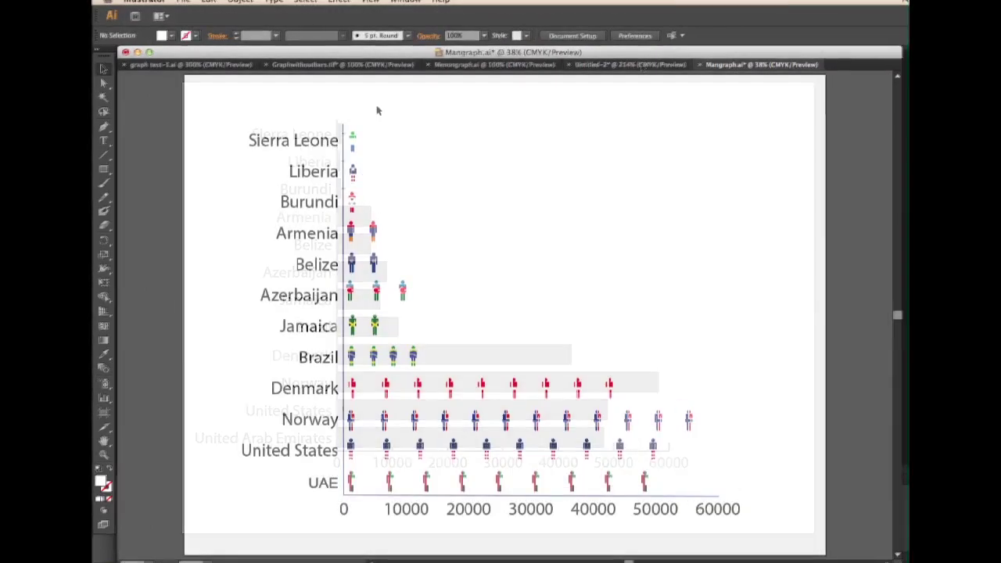
Draw a thin rectangle over the Sierra Leone, Liberia and Burundi men.
{"action": "key", "text": "z"}
{"action": "left_click_drag", "start_coordinate": [334, 117], "coordinate": [374, 217]}
{"action": "scroll", "coordinate": [579, 230], "scroll_direction": "right", "scroll_amount": 6}
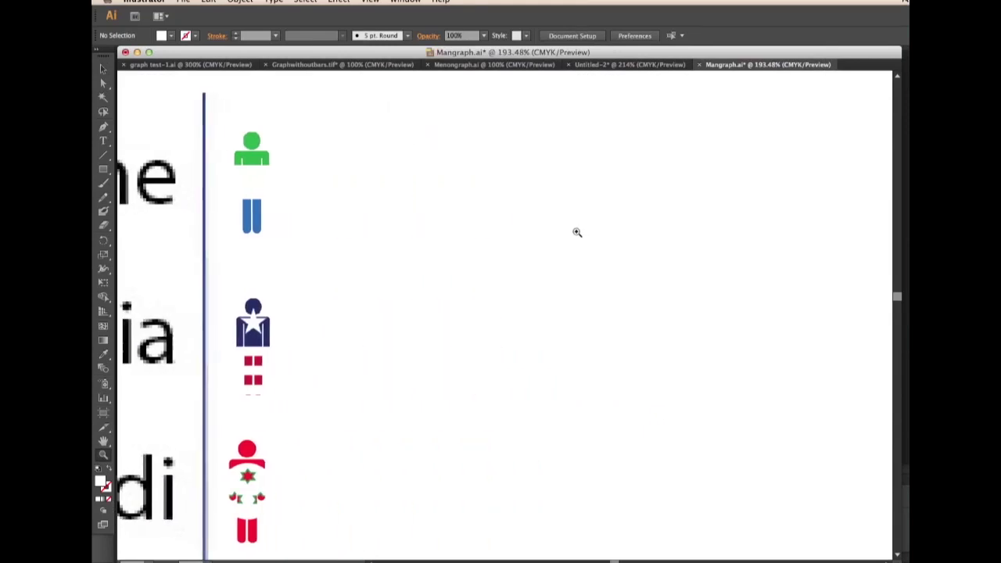
{"action": "left_click_drag", "start_coordinate": [898, 303], "coordinate": [897, 304]}
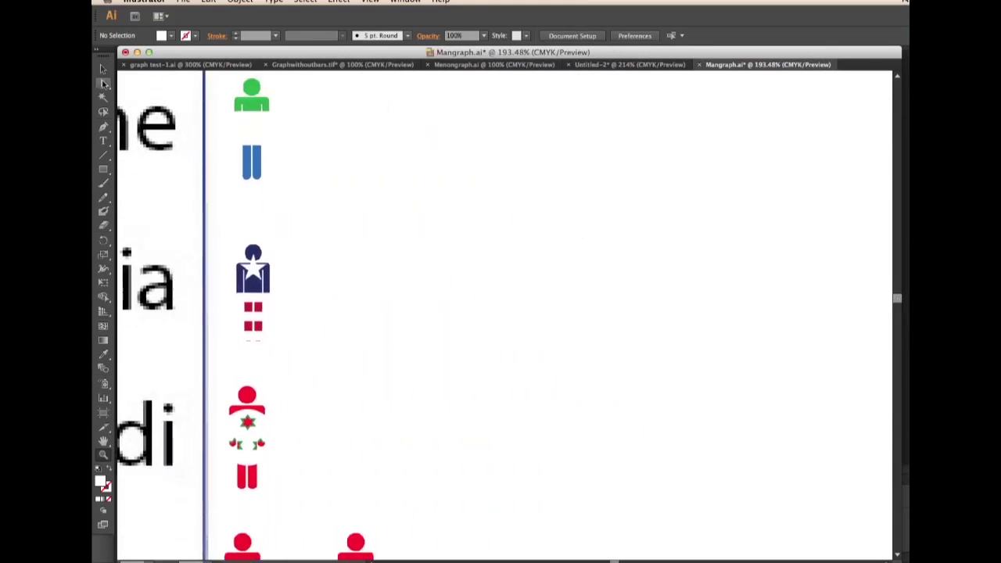
{"action": "left_click", "coordinate": [106, 171]}
{"action": "left_click_drag", "start_coordinate": [383, 86], "coordinate": [446, 490]}
{"action": "key", "text": "v"}
{"action": "left_click_drag", "start_coordinate": [388, 167], "coordinate": [208, 163]}
{"action": "left_click_drag", "start_coordinate": [183, 282], "coordinate": [221, 289]}
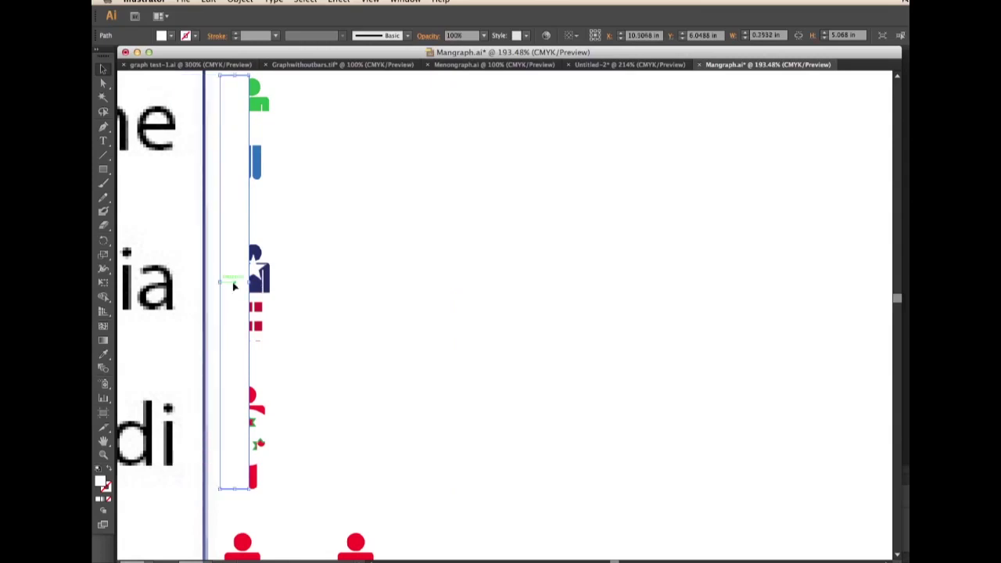
Make a clipping mask from the rectangle and the three men, then zoom out.
{"action": "left_click", "coordinate": [248, 2]}
{"action": "left_click", "coordinate": [266, 201]}
{"action": "left_click", "coordinate": [550, 129]}
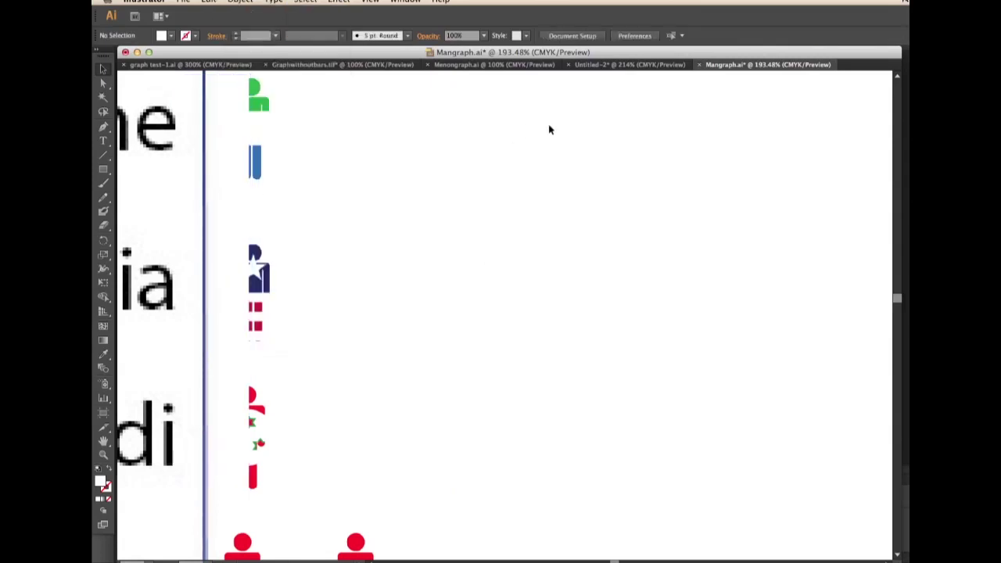
{"action": "left_click_drag", "start_coordinate": [544, 120], "coordinate": [290, 187]}
{"action": "left_click_drag", "start_coordinate": [486, 87], "coordinate": [231, 489]}
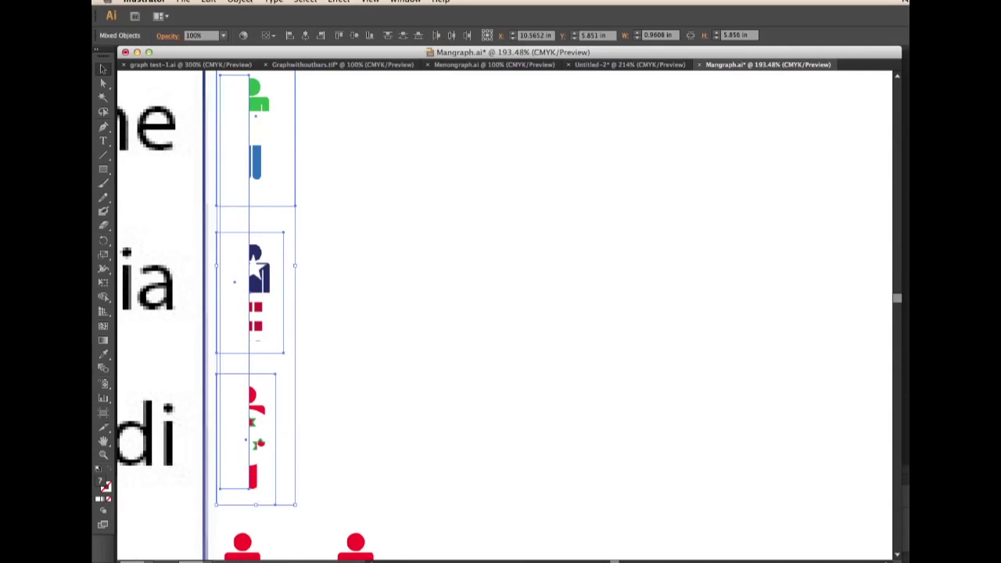
{"action": "left_click", "coordinate": [240, 2]}
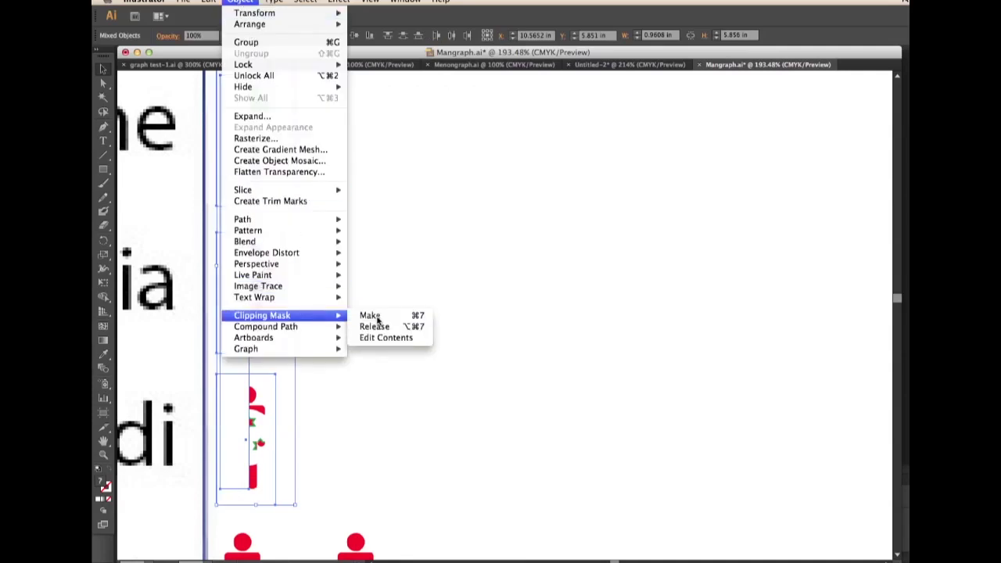
{"action": "left_click", "coordinate": [376, 316]}
{"action": "left_click", "coordinate": [481, 313]}
{"action": "key", "text": "super+0"}
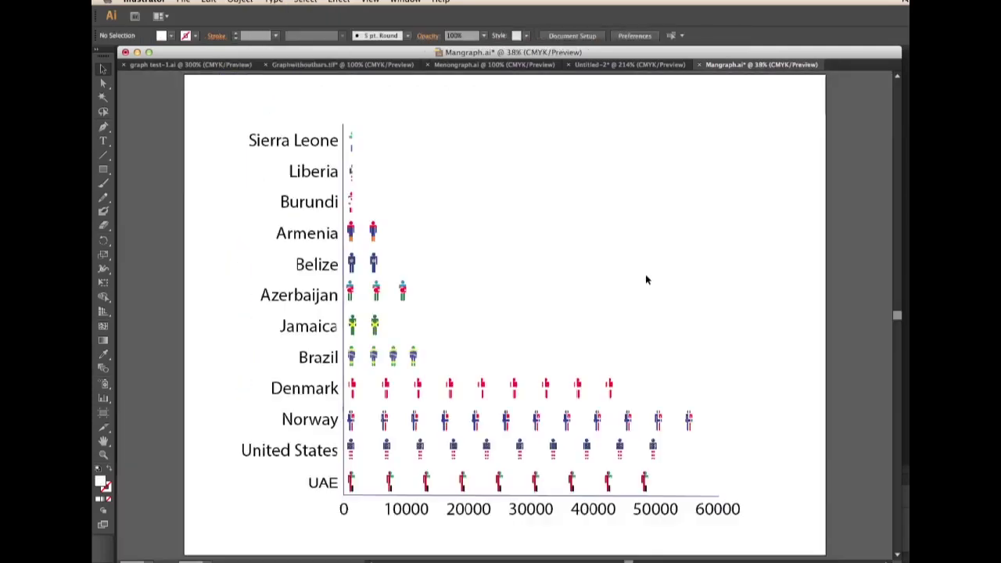